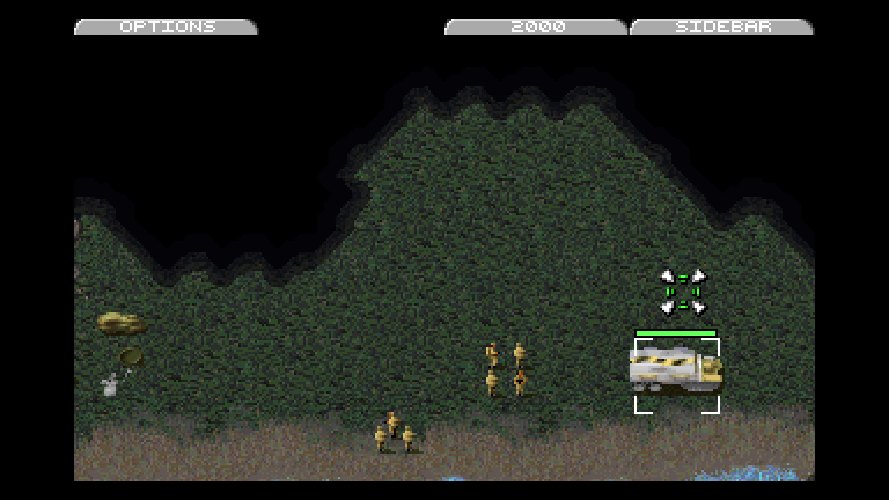
Move the construction vehicle north and send the infantry squads west against the enemy soldiers
{"action": "left_click", "coordinate": [682, 291]}
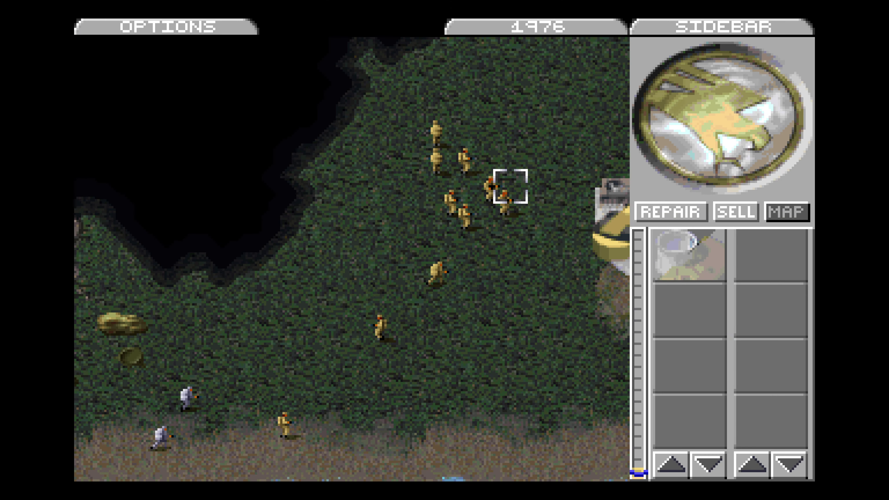
{"action": "left_click_drag", "start_coordinate": [524, 103], "coordinate": [284, 419]}
{"action": "left_click", "coordinate": [230, 371]}
{"action": "left_click_drag", "start_coordinate": [389, 376], "coordinate": [495, 473]}
{"action": "left_click", "coordinate": [238, 363]}
Build a power plant, place it west of the construction yard, and start constructing the barracks
{"action": "left_click", "coordinate": [685, 256]}
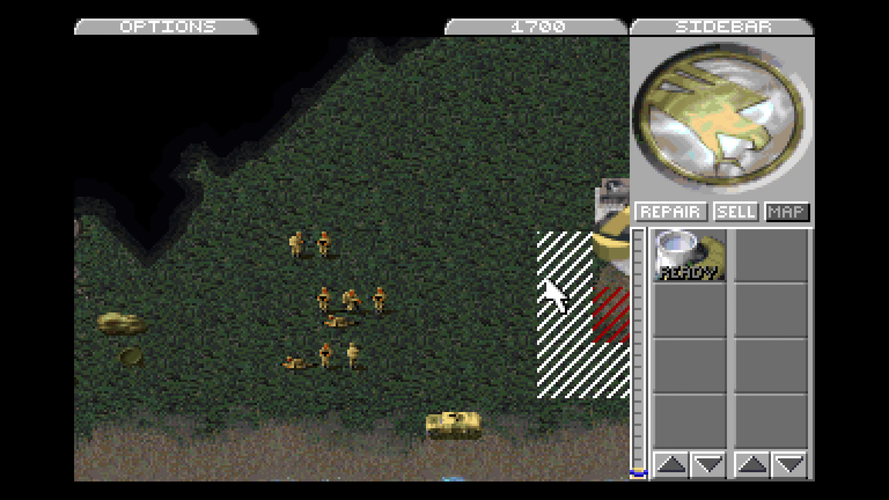
{"action": "left_click", "coordinate": [486, 254]}
{"action": "left_click", "coordinate": [677, 311]}
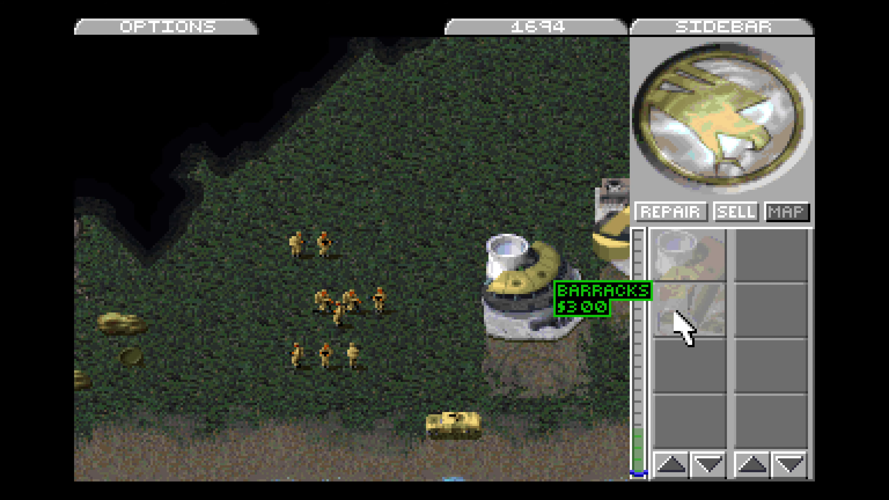
Regroup the infantry and the light vehicle on the grassland north of the power plant
{"action": "left_click_drag", "start_coordinate": [541, 162], "coordinate": [189, 480]}
{"action": "left_click", "coordinate": [380, 149]}
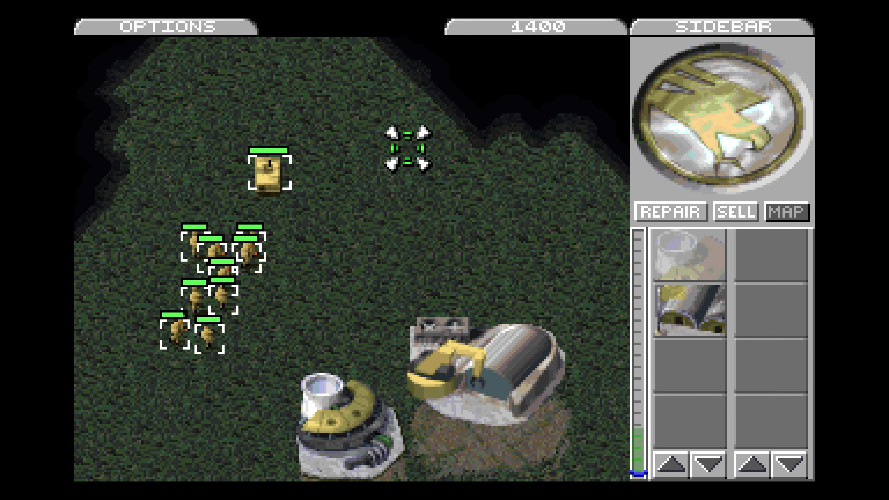
{"action": "right_click", "coordinate": [406, 145]}
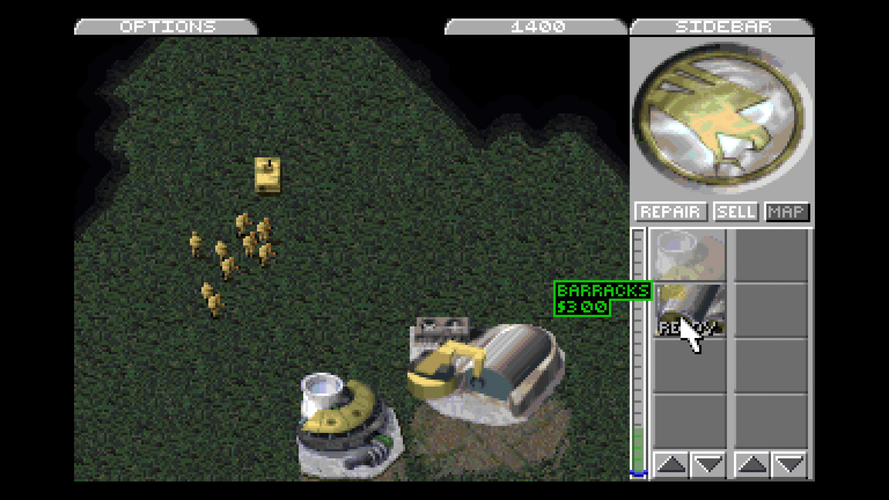
Place the finished barracks north of the construction yard and train minigunners
{"action": "left_click", "coordinate": [683, 329]}
{"action": "left_click", "coordinate": [455, 191]}
{"action": "left_click", "coordinate": [779, 266]}
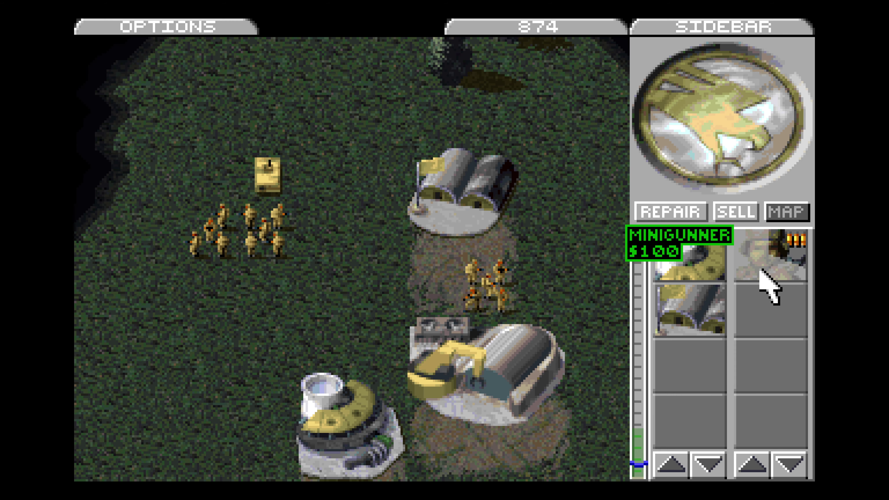
Send the light vehicle from the shoreline up to the grassland west of the power plant
{"action": "mouse_move", "coordinate": [79, 467]}
{"action": "left_click", "coordinate": [327, 283]}
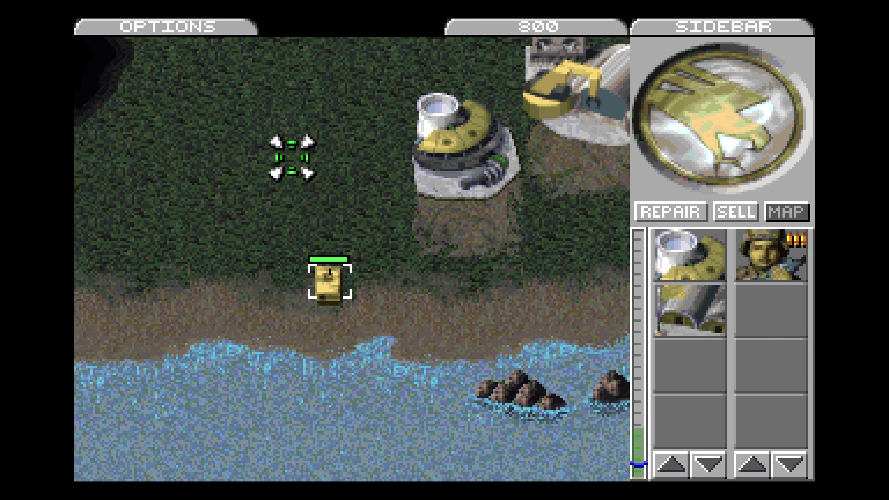
{"action": "left_click", "coordinate": [292, 159]}
{"action": "mouse_move", "coordinate": [381, 44]}
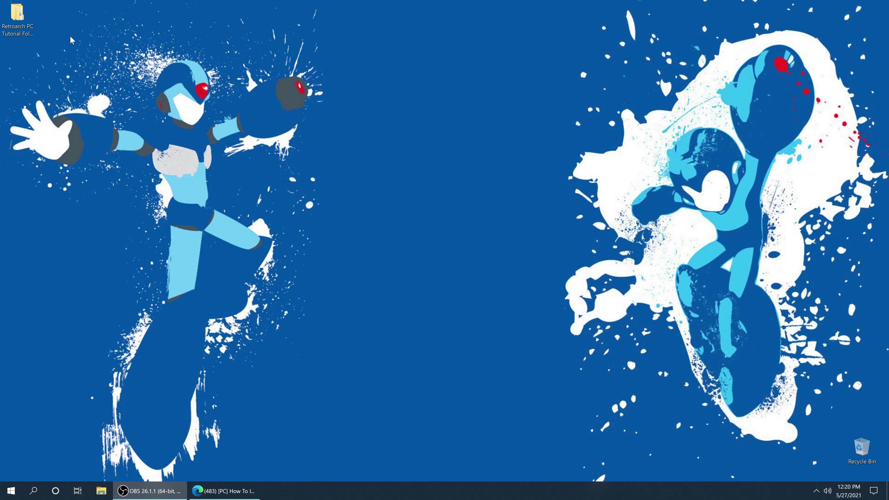
Go to the RetroArch-Win64 folder inside the Retroarch PC Tutorial Folder on the desktop and launch retroarch.exe
{"action": "double_click", "coordinate": [17, 18]}
{"action": "left_click", "coordinate": [580, 151]}
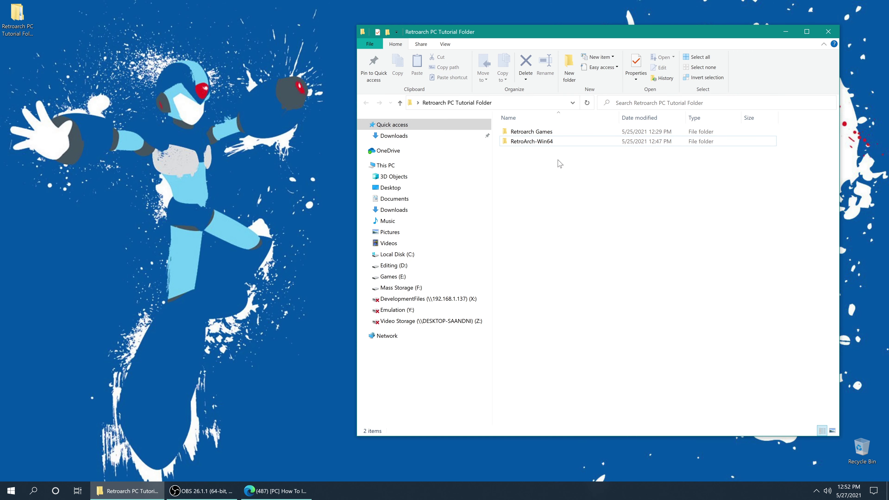
{"action": "double_click", "coordinate": [532, 141]}
{"action": "scroll", "coordinate": [546, 245], "scroll_direction": "down", "scroll_amount": 15}
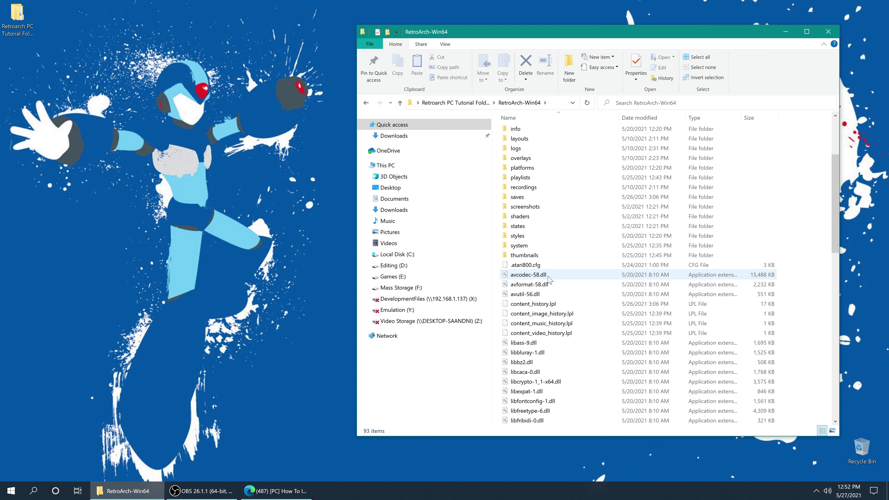
{"action": "scroll", "coordinate": [547, 285], "scroll_direction": "down", "scroll_amount": 3}
{"action": "double_click", "coordinate": [532, 364]}
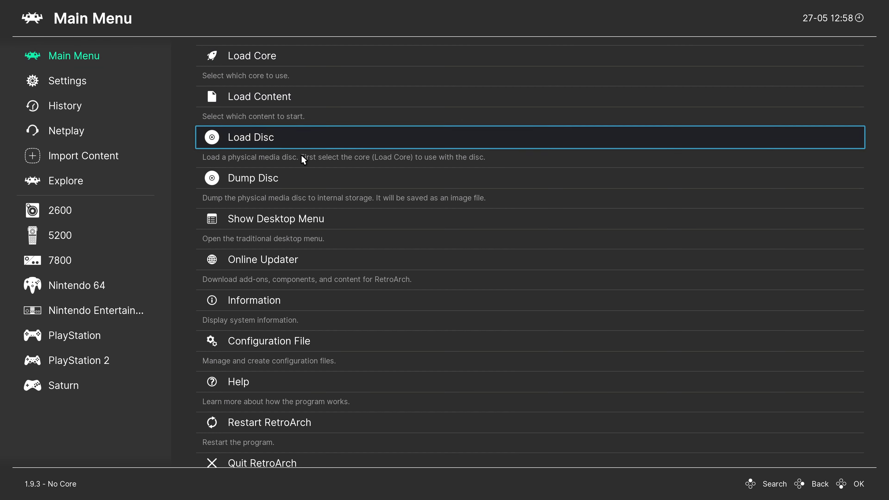
Dump the physical disc in Drive 1 to image files, return to the main menu, and quit RetroArch
{"action": "left_click", "coordinate": [261, 183]}
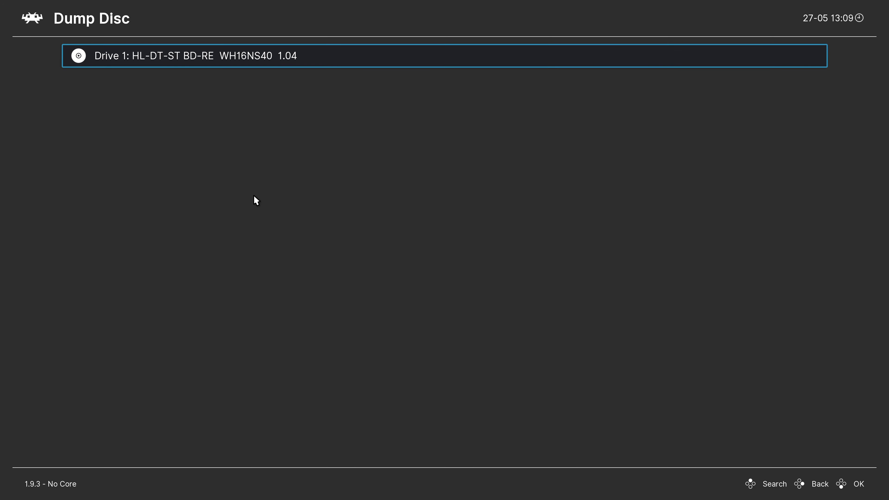
{"action": "right_click", "coordinate": [265, 203]}
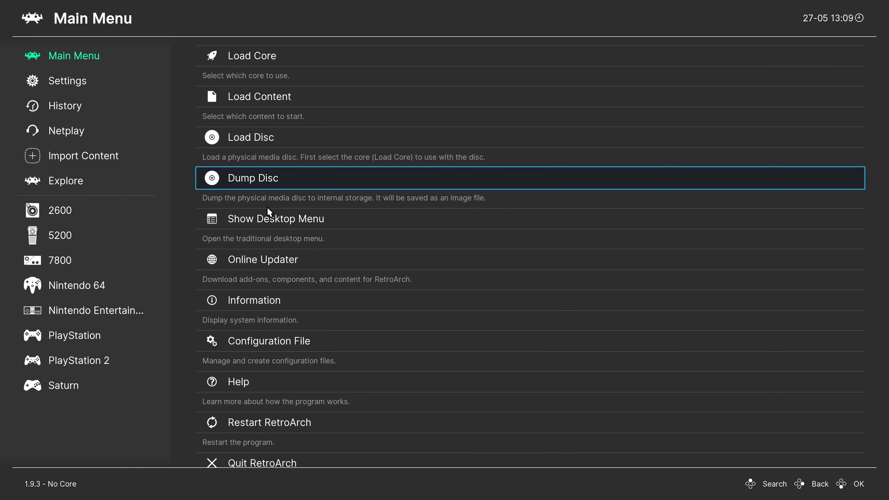
{"action": "left_click", "coordinate": [272, 467]}
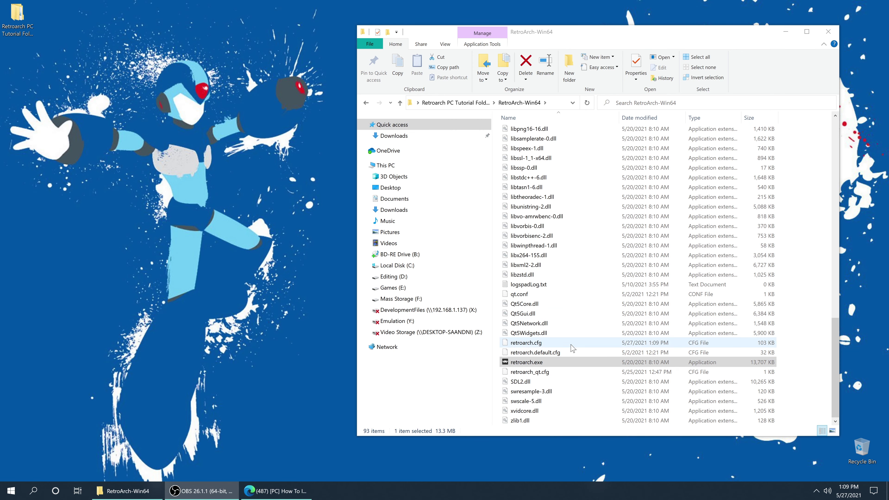
Open the downloads folder in RetroArch-Win64 and look over the dumped cdrom bin and cue files
{"action": "scroll", "coordinate": [555, 334], "scroll_direction": "up", "scroll_amount": 3}
{"action": "scroll", "coordinate": [554, 333], "scroll_direction": "up", "scroll_amount": 15}
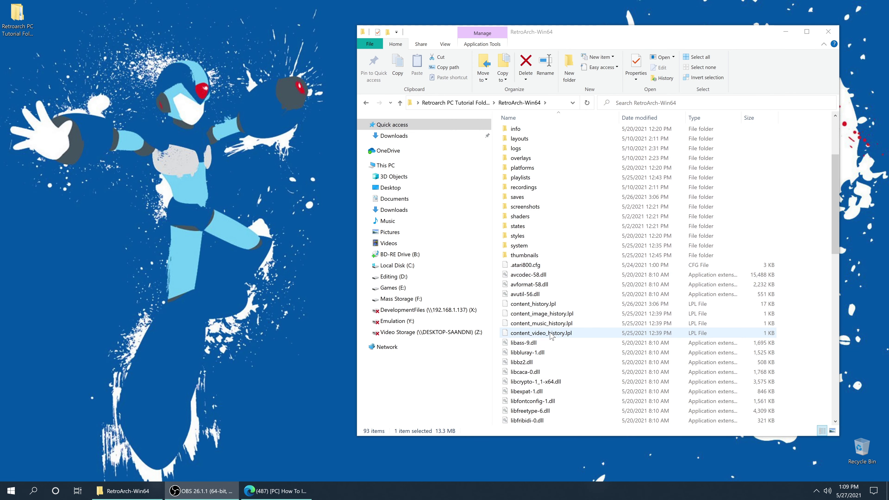
{"action": "scroll", "coordinate": [560, 336], "scroll_direction": "up", "scroll_amount": 3}
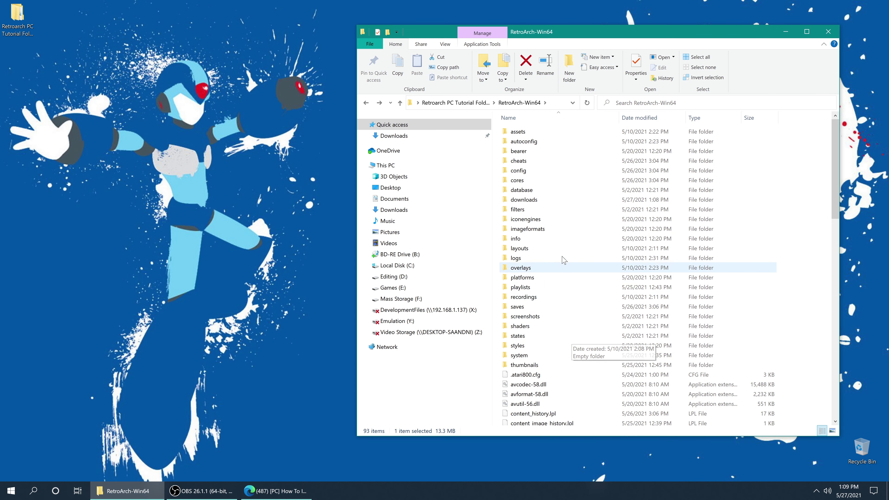
{"action": "double_click", "coordinate": [531, 200]}
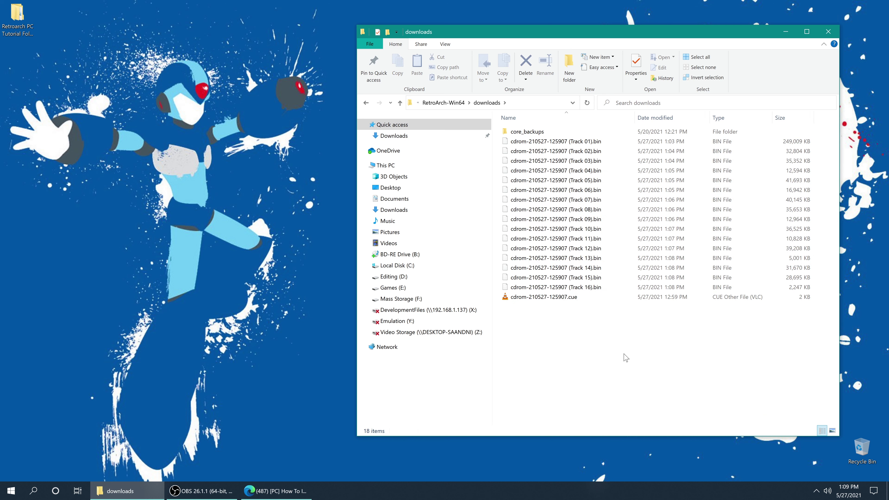
{"action": "left_click_drag", "start_coordinate": [628, 356], "coordinate": [550, 145]}
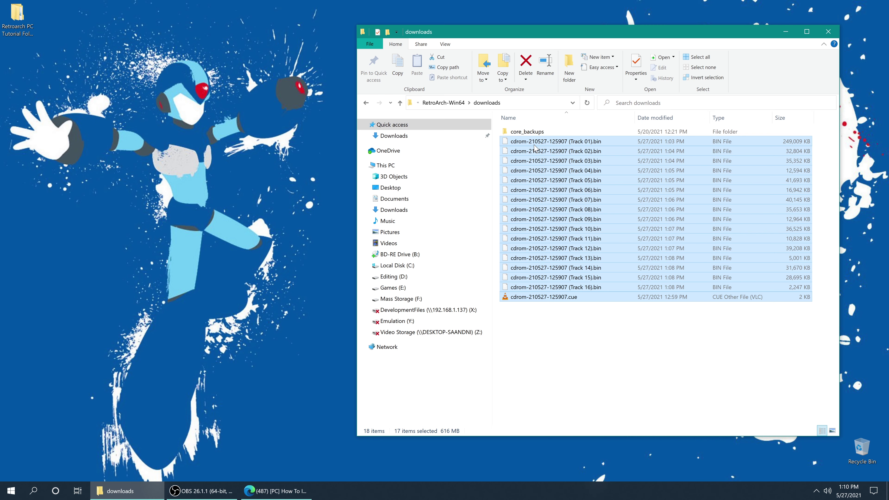
{"action": "left_click", "coordinate": [557, 339]}
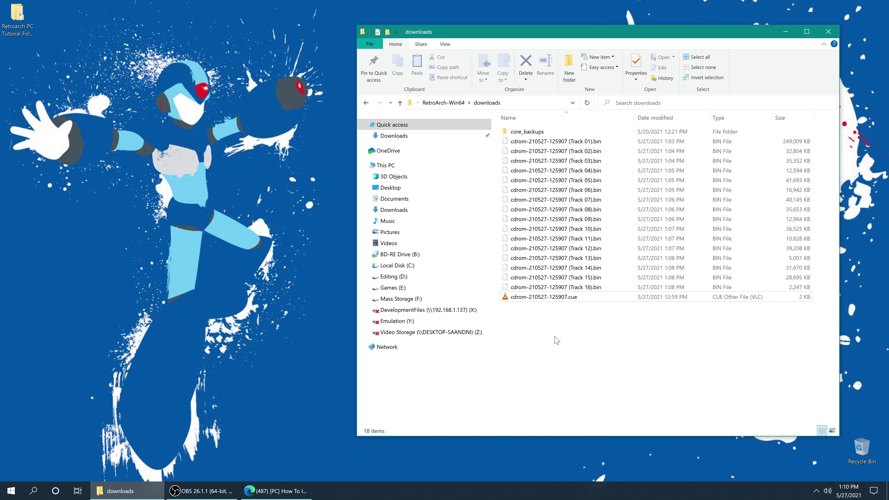
Rename the dumped cue file as Panzer Dragoon (USA).cue
{"action": "right_click", "coordinate": [543, 298]}
{"action": "left_click", "coordinate": [567, 279]}
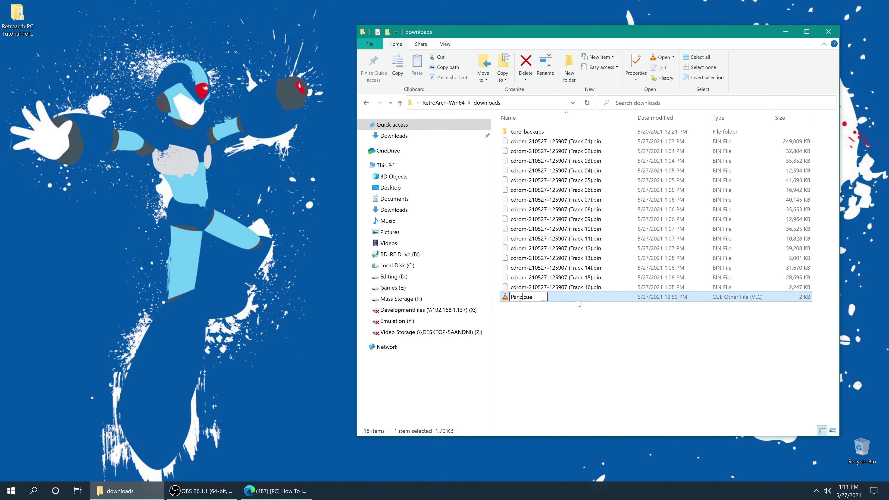
Create a folder named Panzer Dragoon in downloads and move all the bin tracks and the cue file into it
{"action": "right_click", "coordinate": [551, 335]}
{"action": "mouse_move", "coordinate": [602, 439]}
{"action": "left_click", "coordinate": [675, 384]}
{"action": "type", "text": "Panzer Dragoon"}
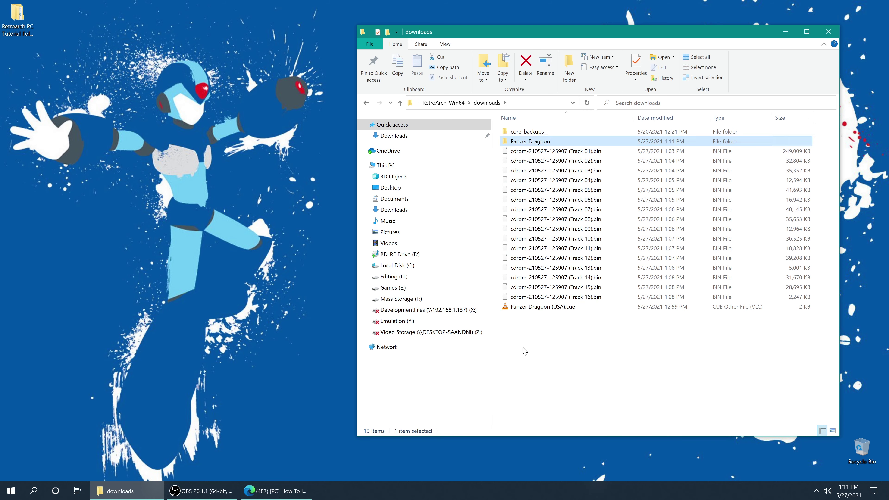
{"action": "left_click_drag", "start_coordinate": [524, 350], "coordinate": [538, 146]}
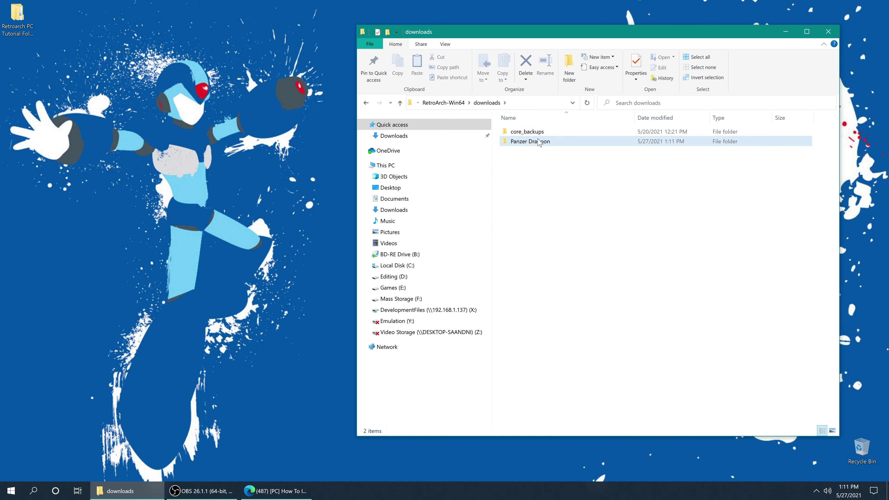
{"action": "double_click", "coordinate": [536, 142]}
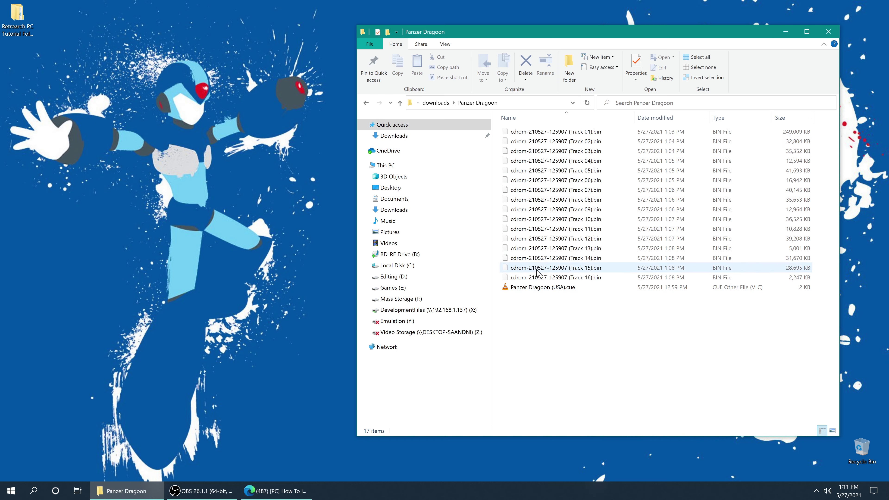
{"action": "left_click", "coordinate": [542, 289]}
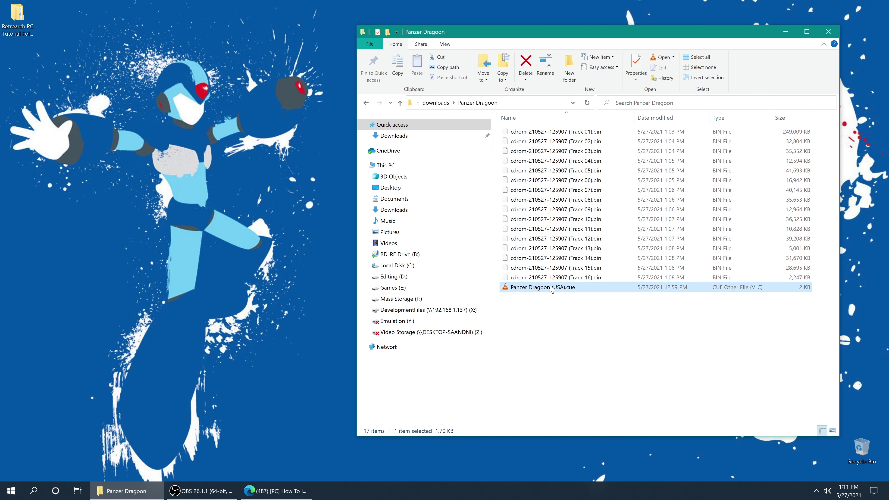
{"action": "key", "text": "Tab"}
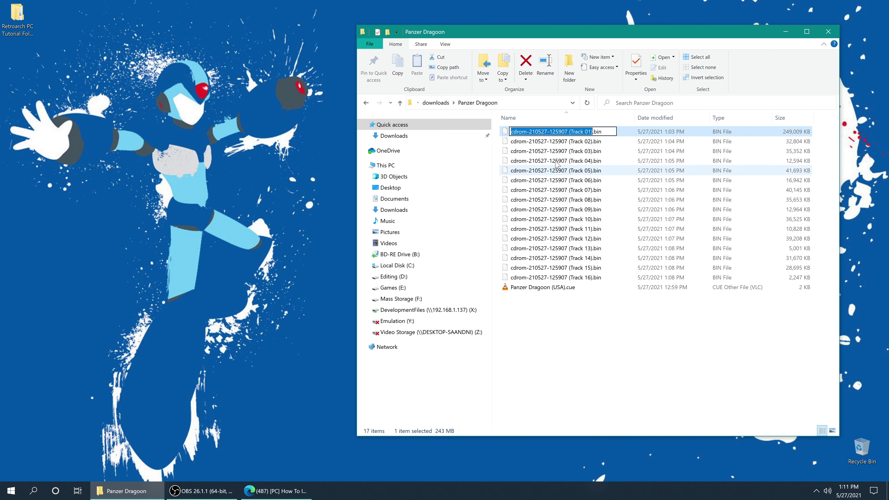
{"action": "type", "text": "Panzer Dragoon"}
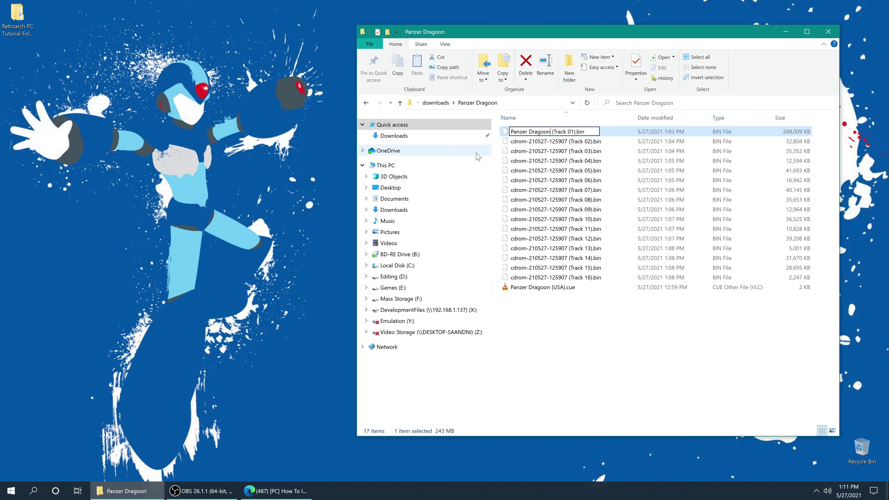
{"action": "key", "text": "Tab"}
{"action": "type", "text": "Panzer Dragoon"}
{"action": "key", "text": "Tab"}
{"action": "type", "text": "Panzer Dragoon"}
{"action": "key", "text": "Tab"}
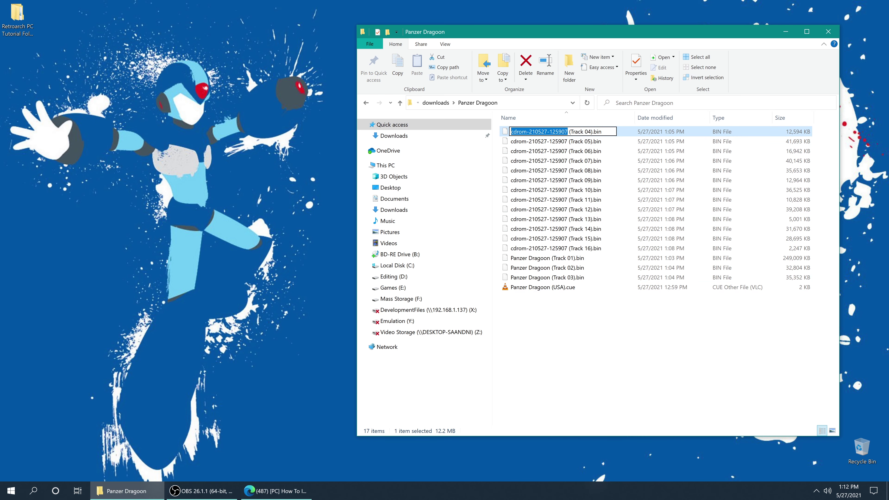
Rename the Track 04 to Track 07 bin files with the Panzer Dragoon prefix, keeping each track suffix
{"action": "type", "text": "Panzer Dragoon"}
{"action": "key", "text": "Tab"}
{"action": "type", "text": "Panzer Dragoon"}
{"action": "key", "text": "Tab"}
{"action": "type", "text": "Panzer Dragoon"}
{"action": "key", "text": "Tab"}
{"action": "key", "text": "shift+Left"}
{"action": "key", "text": "shift+Left"}
{"action": "key", "text": "shift+Left"}
{"action": "key", "text": "shift+Left"}
{"action": "key", "text": "shift+Left"}
{"action": "key", "text": "shift+Left"}
{"action": "key", "text": "shift+Left"}
{"action": "key", "text": "shift+Left"}
{"action": "key", "text": "shift+Left"}
{"action": "key", "text": "shift+Left"}
{"action": "key", "text": "shift+Left"}
{"action": "key", "text": "shift+Left"}
{"action": "key", "text": "shift+Left"}
{"action": "key", "text": "shift+Left"}
{"action": "key", "text": "shift+Left"}
{"action": "key", "text": "shift+Left"}
{"action": "key", "text": "shift+Left"}
{"action": "key", "text": "shift+Left"}
{"action": "key", "text": "shift+Left"}
{"action": "type", "text": "Panzer Dragoon"}
{"action": "key", "text": "Tab"}
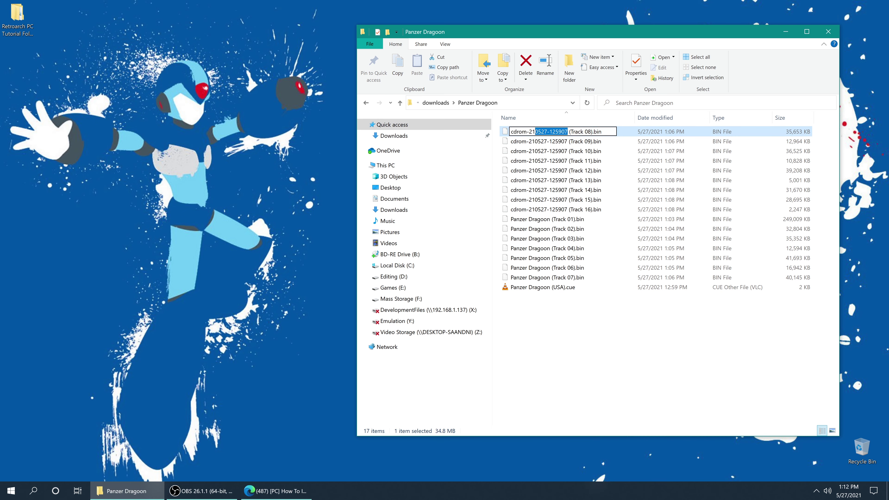
Rename the Track 08 to Track 12 bin files with the Panzer Dragoon prefix, keeping each track suffix
{"action": "key", "text": "ctrl+v"}
{"action": "key", "text": "Tab"}
{"action": "key", "text": "ctrl+v"}
{"action": "key", "text": "Tab"}
{"action": "type", "text": "Panzer Dragoon"}
{"action": "key", "text": "Tab"}
{"action": "type", "text": "Panzer Dragoon"}
{"action": "key", "text": "Tab"}
{"action": "type", "text": "Panzer Dragoon"}
{"action": "key", "text": "Tab"}
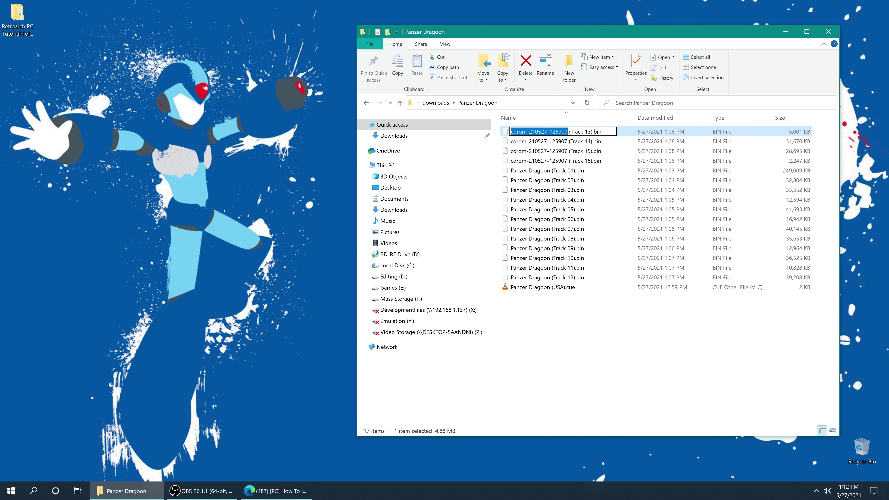
Rename the remaining Track 13 to Track 16 bin files with the Panzer Dragoon prefix, keeping each track suffix
{"action": "key", "text": "ctrl+v"}
{"action": "key", "text": "Tab"}
{"action": "key", "text": "ctrl+v"}
{"action": "key", "text": "Tab"}
{"action": "key", "text": "ctrl+v"}
{"action": "key", "text": "Tab"}
{"action": "key", "text": "ctrl+v"}
{"action": "left_click", "coordinate": [542, 323]}
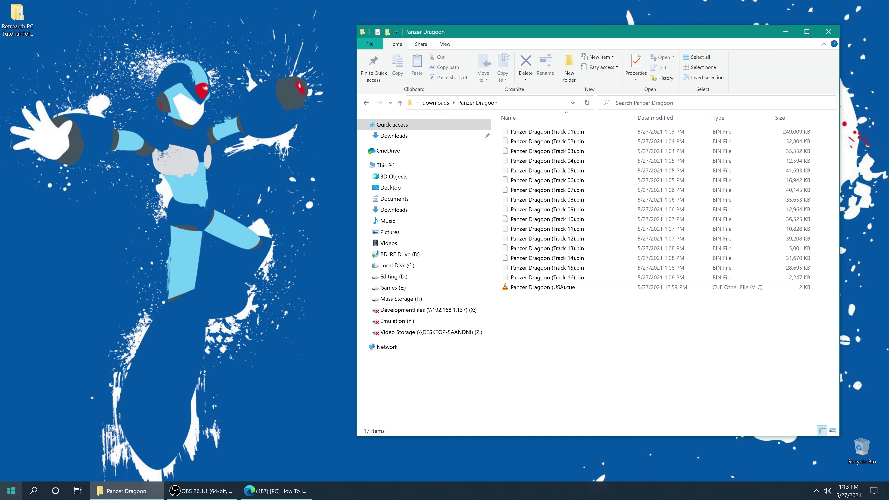
Open Panzer Dragoon (USA).cue in Notepad and review the bin file name listed for each track
{"action": "key", "text": "super"}
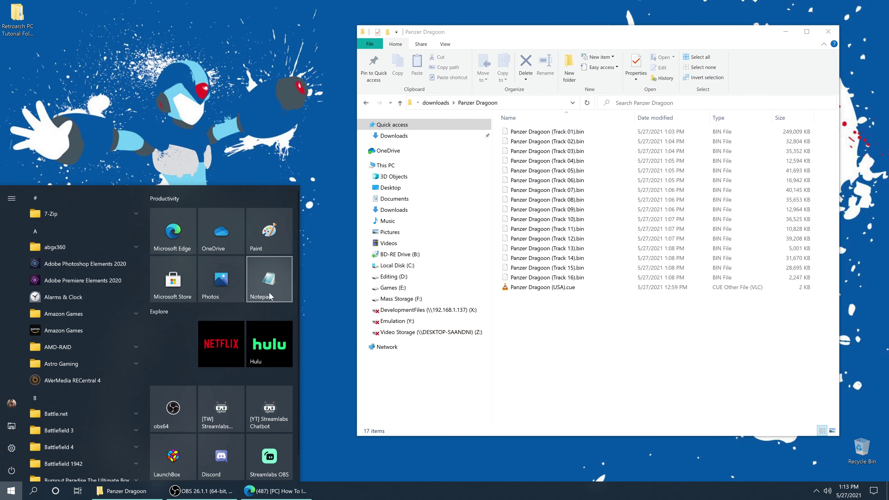
{"action": "left_click", "coordinate": [279, 288]}
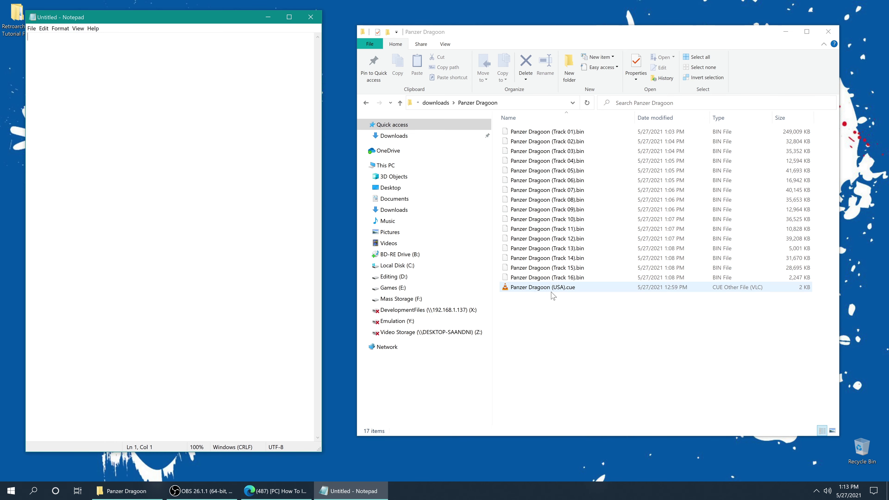
{"action": "left_click_drag", "start_coordinate": [551, 293], "coordinate": [258, 215]}
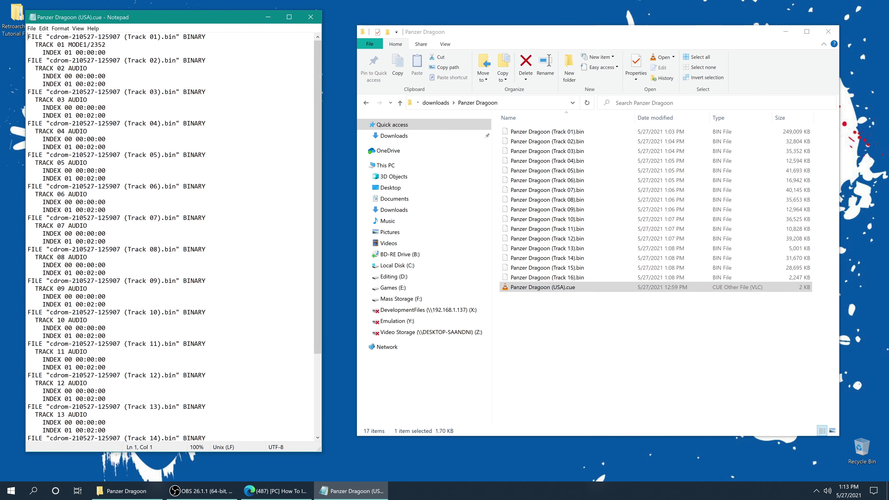
{"action": "scroll", "coordinate": [172, 238], "scroll_direction": "down", "scroll_amount": 5}
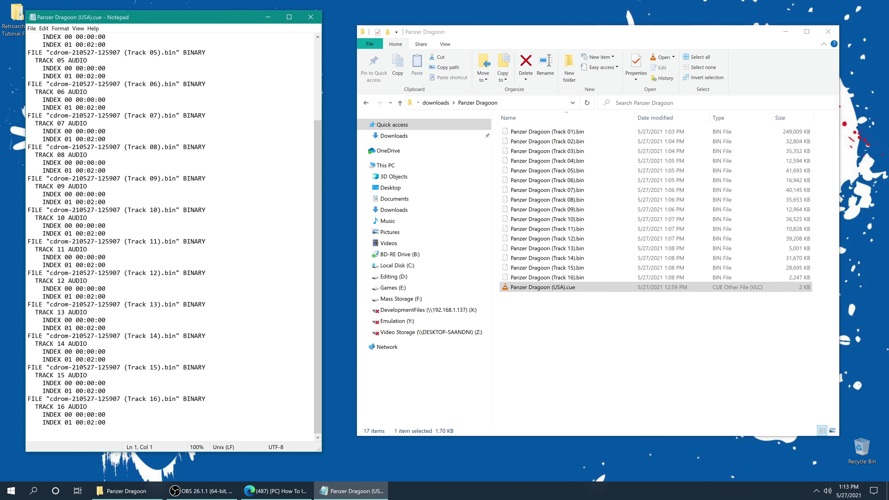
{"action": "scroll", "coordinate": [171, 238], "scroll_direction": "up", "scroll_amount": 5}
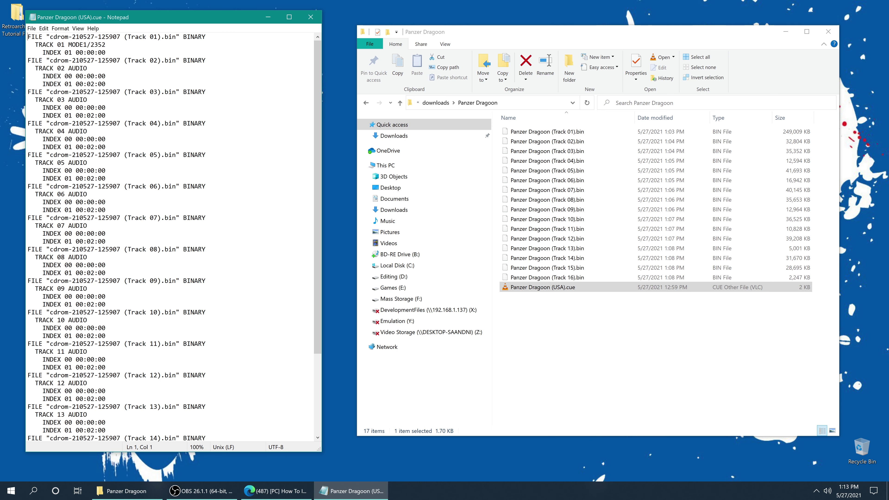
{"action": "left_click_drag", "start_coordinate": [120, 37], "coordinate": [61, 37]}
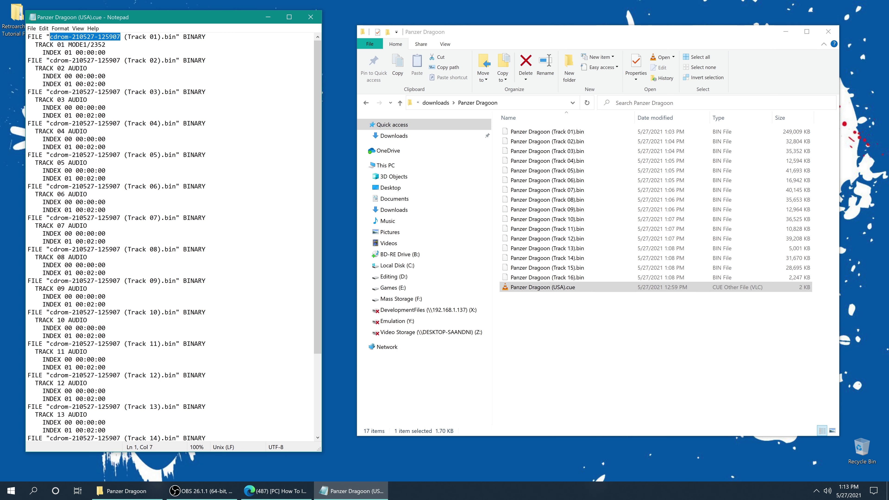
{"action": "type", "text": "Panzer Dragoon"}
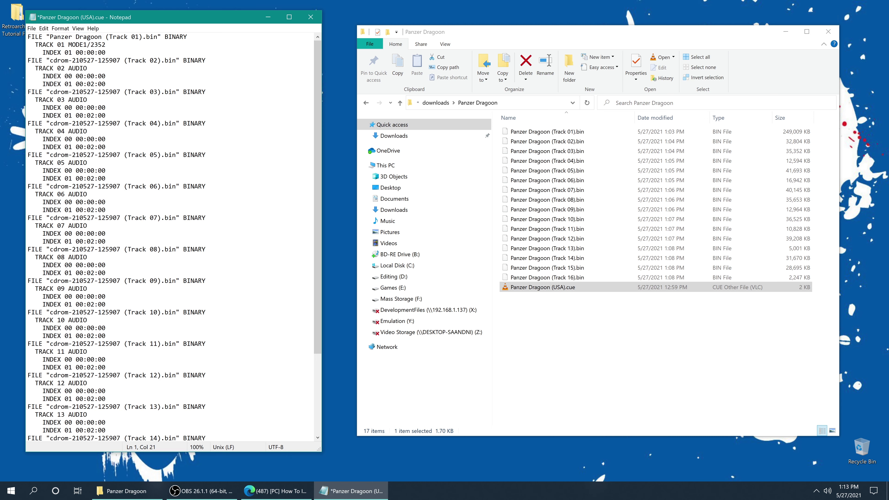
{"action": "left_click_drag", "start_coordinate": [121, 61], "coordinate": [46, 60]}
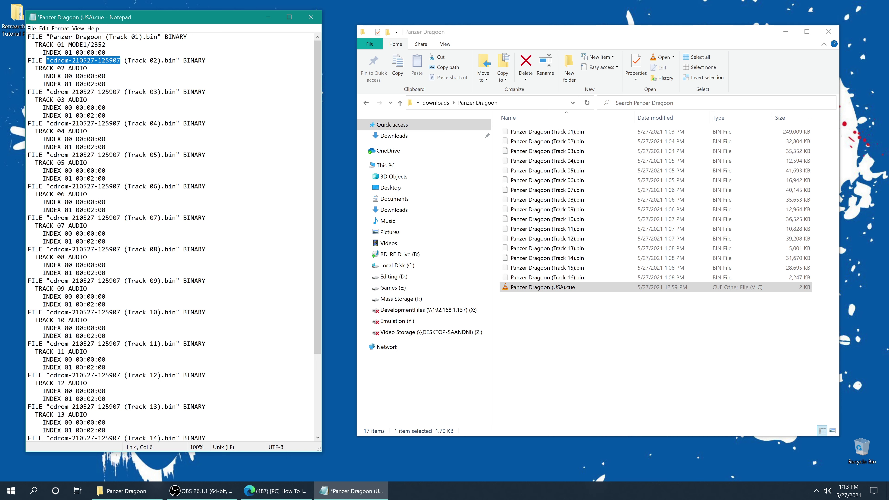
{"action": "type", "text": "Panzer Dragoon"}
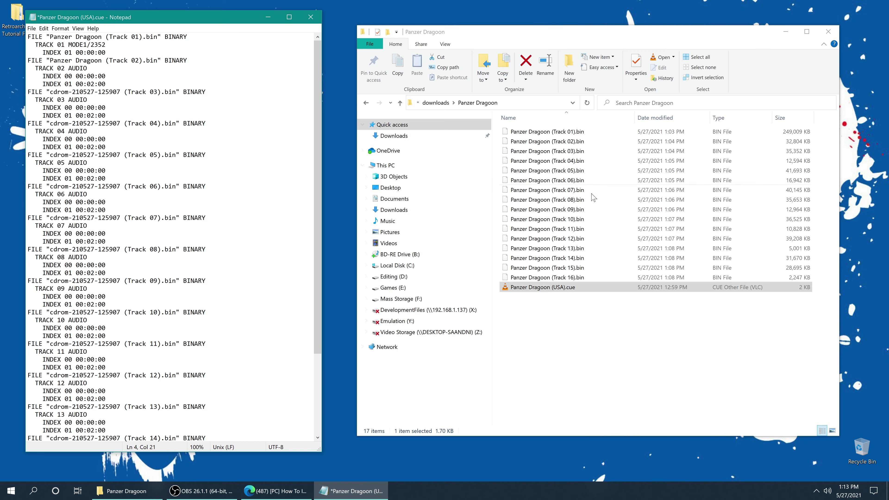
{"action": "left_click_drag", "start_coordinate": [121, 92], "coordinate": [50, 92]}
{"action": "type", "text": "Panzer Dragoon"}
{"action": "left_click_drag", "start_coordinate": [121, 123], "coordinate": [50, 123]}
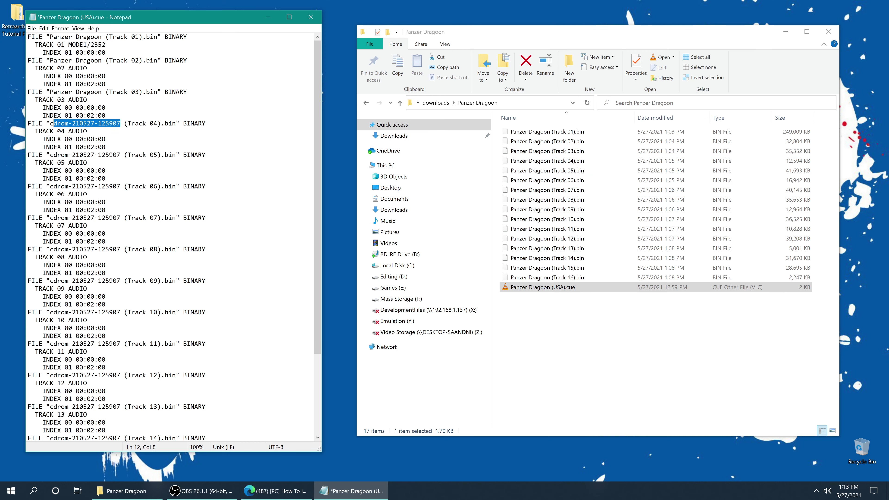
{"action": "key", "text": "ctrl+v"}
{"action": "left_click_drag", "start_coordinate": [120, 155], "coordinate": [50, 154]}
{"action": "key", "text": "ctrl+v"}
Replace the old disc prefix with Panzer Dragoon in the cue file's entries for Tracks 06 to 10
{"action": "left_click_drag", "start_coordinate": [121, 187], "coordinate": [50, 186]}
{"action": "type", "text": "Panzer Dragoon"}
{"action": "left_click_drag", "start_coordinate": [53, 249], "coordinate": [50, 249]}
{"action": "key", "text": "ctrl+v"}
{"action": "left_click_drag", "start_coordinate": [120, 281], "coordinate": [50, 281]}
{"action": "key", "text": "ctrl+v"}
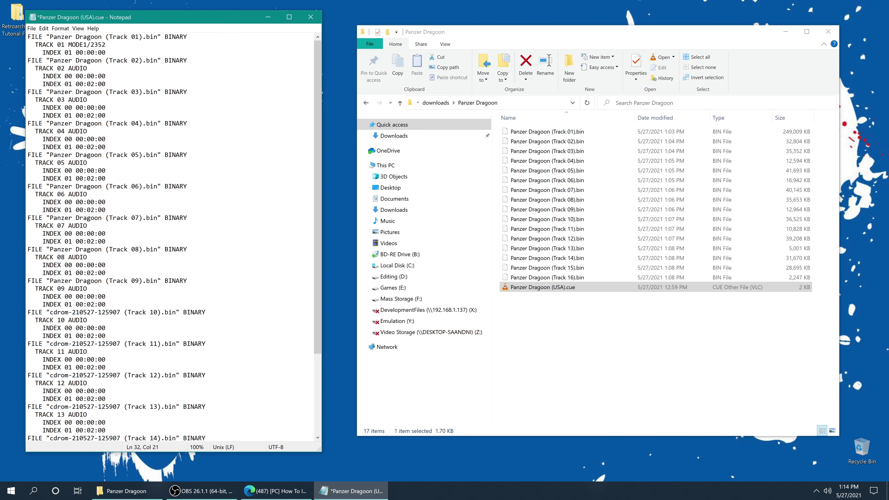
{"action": "left_click_drag", "start_coordinate": [120, 312], "coordinate": [50, 312]}
{"action": "key", "text": "ctrl+v"}
Replace the old disc prefix with Panzer Dragoon in the cue file's entries for Tracks 11 to 16
{"action": "left_click_drag", "start_coordinate": [121, 344], "coordinate": [50, 343]}
{"action": "key", "text": "ctrl+v"}
{"action": "left_click_drag", "start_coordinate": [121, 344], "coordinate": [50, 344]}
{"action": "type", "text": "Panzer Dragoon"}
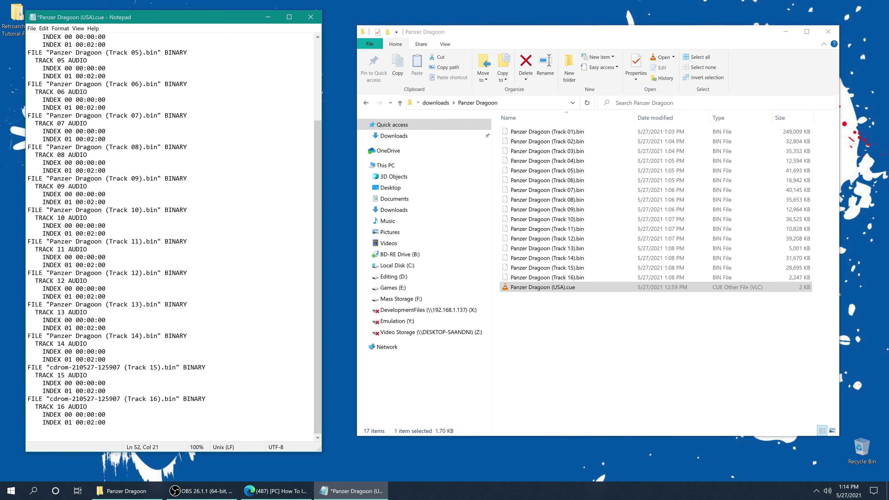
{"action": "left_click_drag", "start_coordinate": [121, 368], "coordinate": [50, 368]}
{"action": "type", "text": "Panzer Dragoon"}
{"action": "left_click_drag", "start_coordinate": [121, 399], "coordinate": [50, 399]}
{"action": "type", "text": "Panzer Dragoon"}
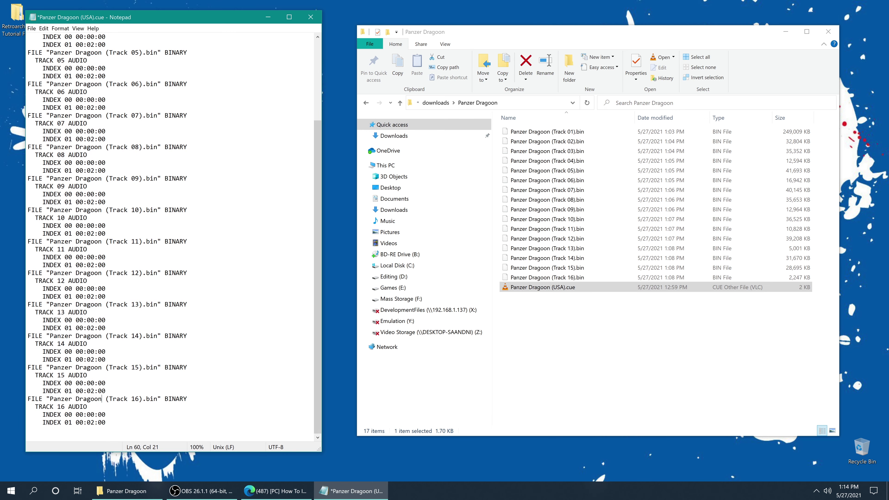
Save the edited Panzer Dragoon (USA).cue file and close Notepad
{"action": "scroll", "coordinate": [171, 238], "scroll_direction": "up", "scroll_amount": 5}
{"action": "left_click", "coordinate": [31, 28]}
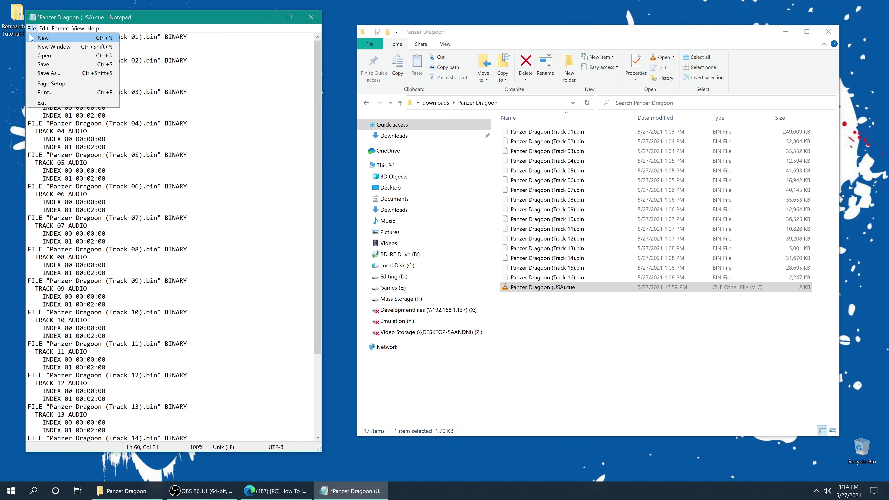
{"action": "left_click", "coordinate": [46, 64]}
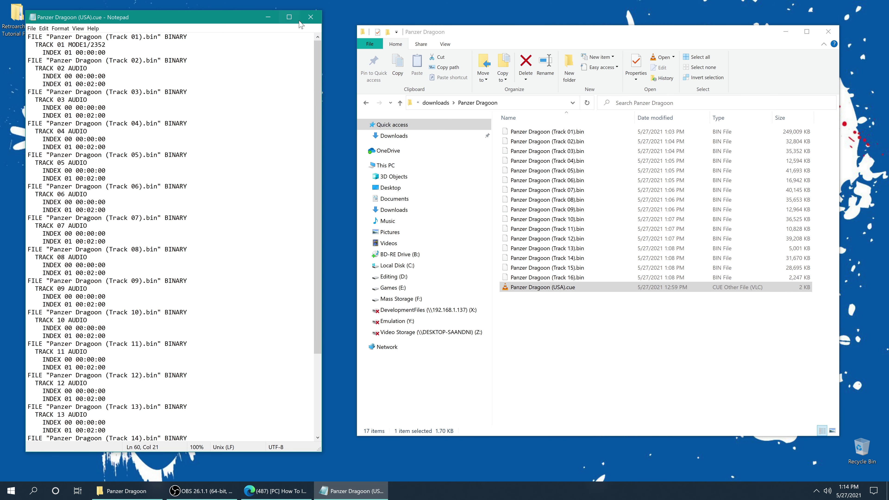
{"action": "left_click", "coordinate": [310, 17]}
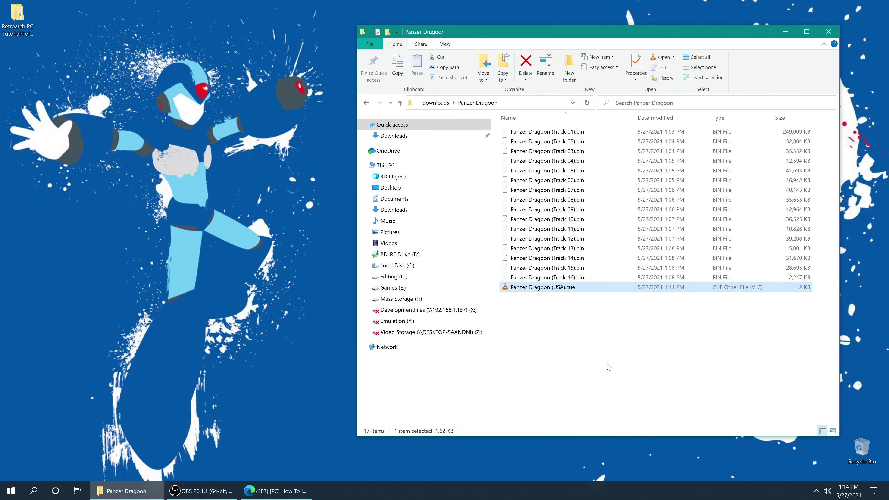
{"action": "left_click_drag", "start_coordinate": [598, 360], "coordinate": [595, 326]}
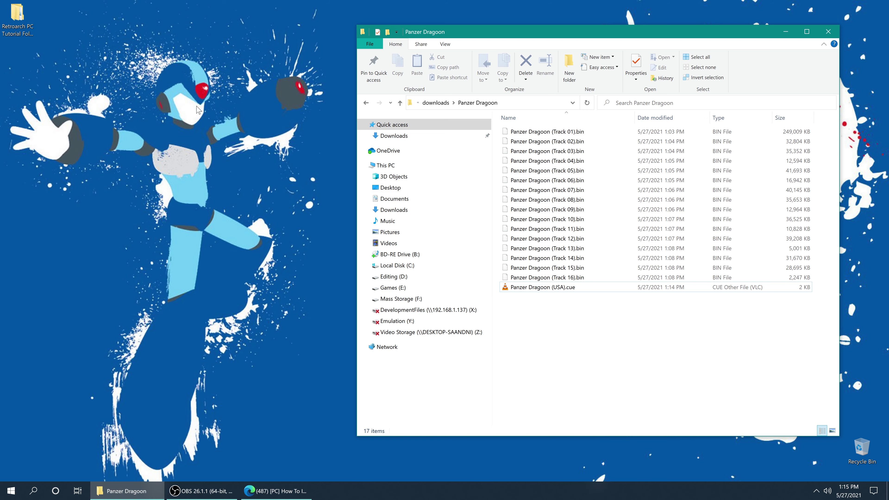
Go back to the RetroArch-Win64 folder in File Explorer and launch retroarch.exe
{"action": "key", "text": "alt+Left"}
{"action": "key", "text": "alt+Left"}
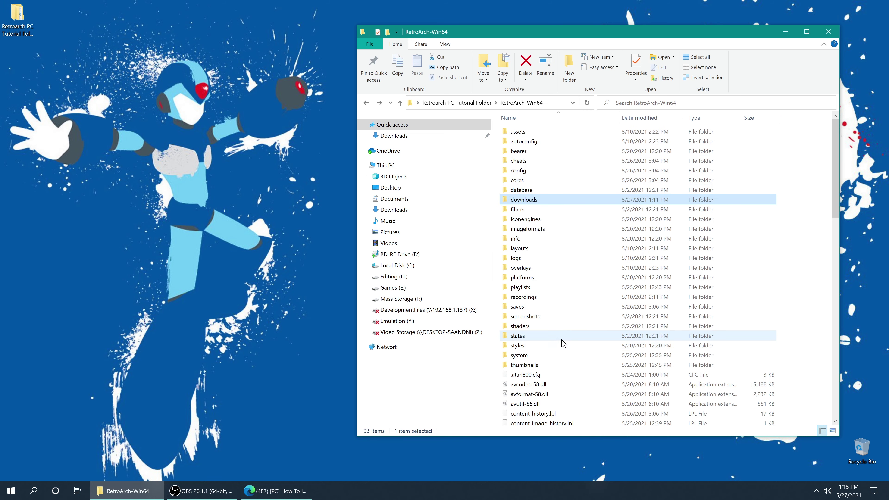
{"action": "scroll", "coordinate": [564, 368], "scroll_direction": "down", "scroll_amount": 20}
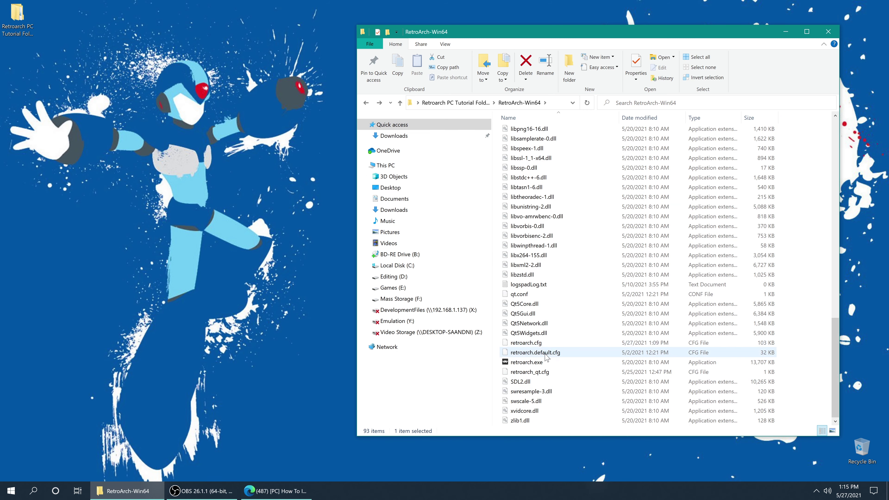
{"action": "double_click", "coordinate": [546, 363]}
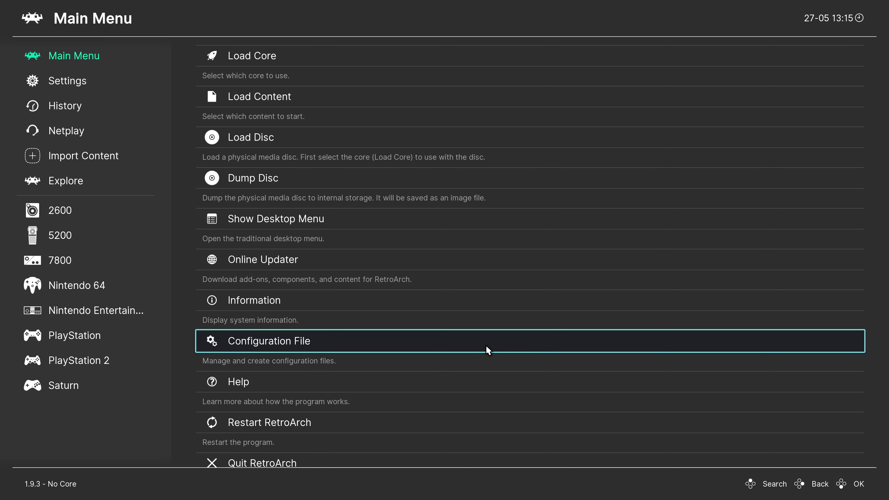
Start loading content and browse the C drive to RetroArch-Win64 inside the desktop's Retroarch PC Tutorial Folder
{"action": "left_click", "coordinate": [293, 96]}
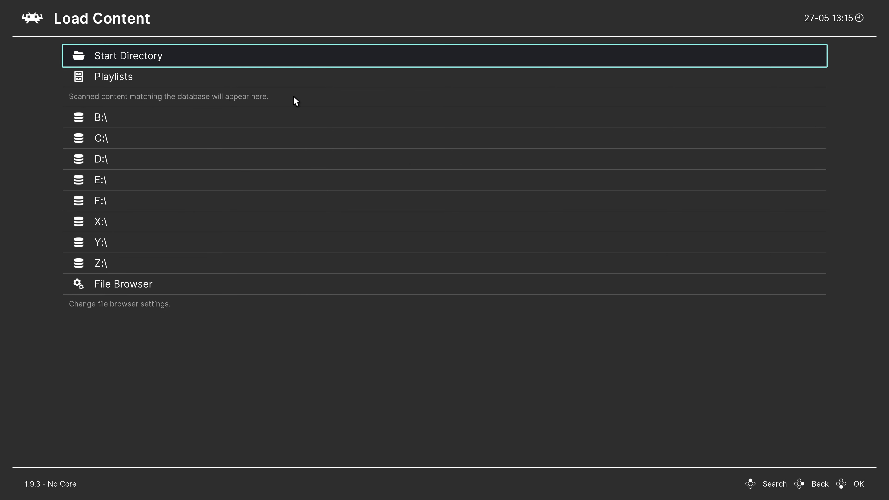
{"action": "left_click", "coordinate": [109, 142]}
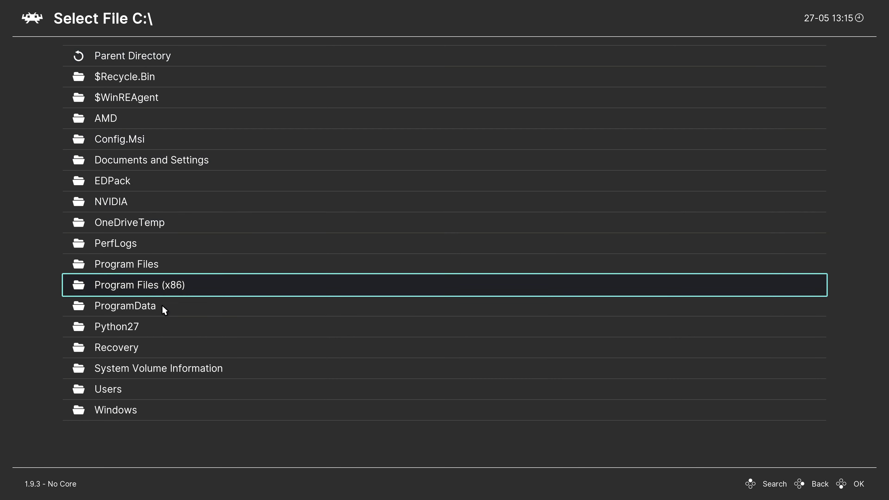
{"action": "left_click", "coordinate": [142, 390]}
{"action": "left_click", "coordinate": [123, 140]}
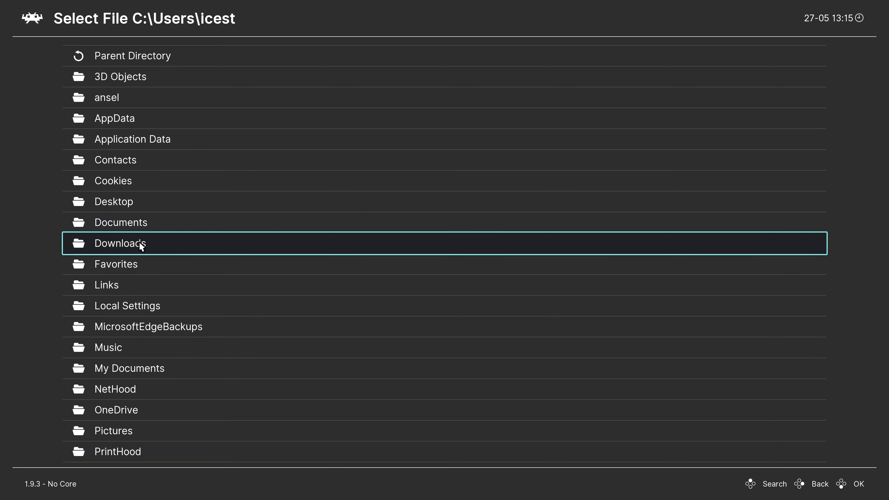
{"action": "left_click", "coordinate": [141, 207]}
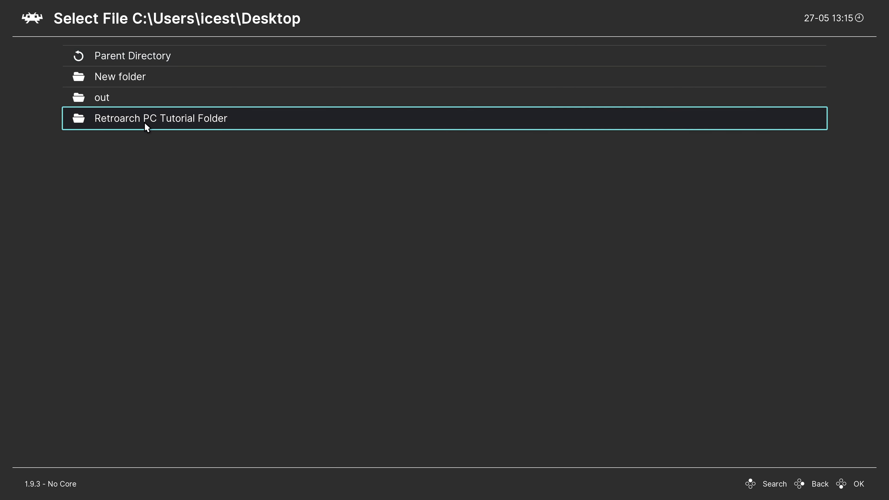
{"action": "left_click", "coordinate": [149, 126]}
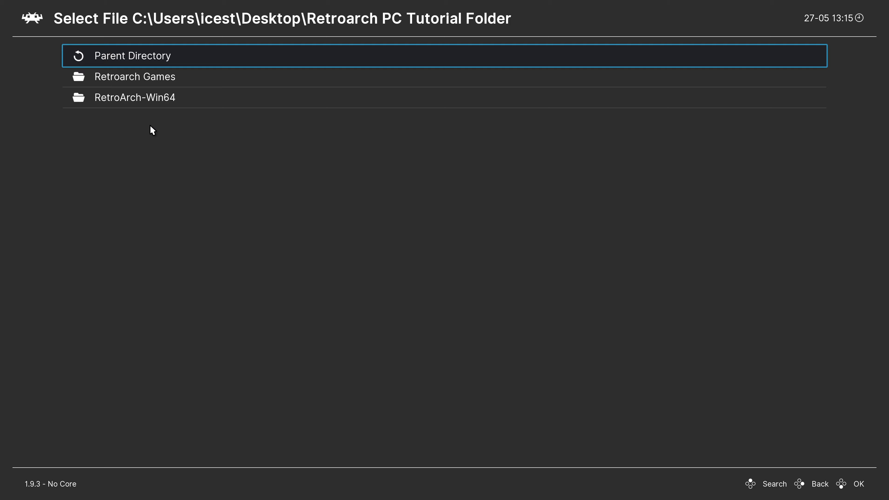
{"action": "left_click", "coordinate": [155, 102]}
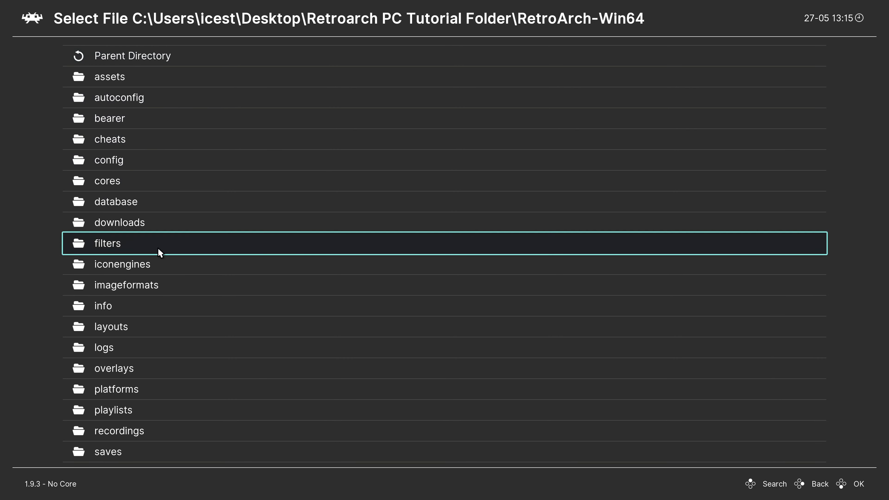
Load Panzer Dragoon (USA).cue from the Panzer Dragoon folder in downloads, and bring up the RetroArch menu during the game
{"action": "left_click", "coordinate": [147, 223]}
{"action": "left_click", "coordinate": [164, 99]}
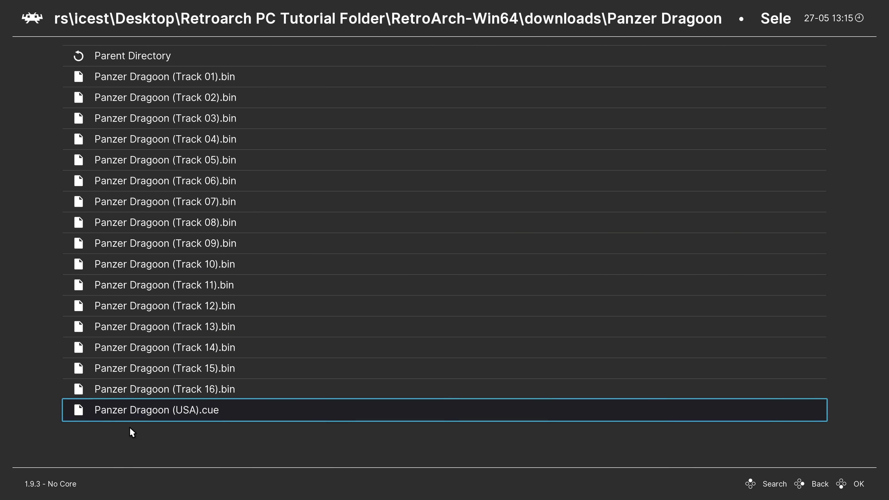
{"action": "left_click", "coordinate": [137, 419]}
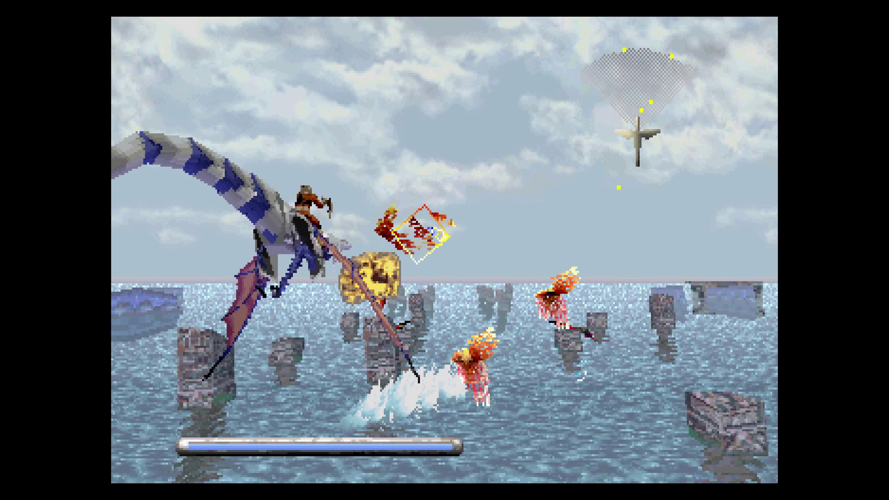
{"action": "key", "text": "F1"}
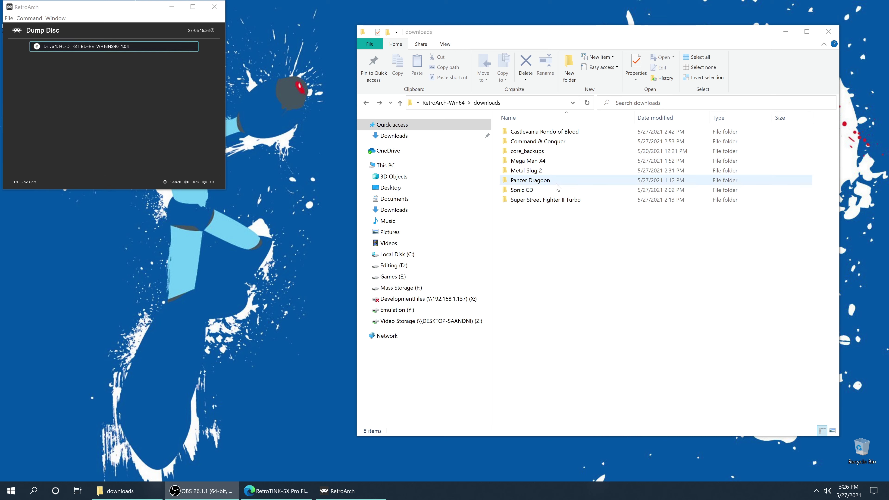
Load Mega Man X4 (USA).cue from the Mega Man X4 folder into RetroArch with the PlayStation (Beetle PSX HW) core
{"action": "double_click", "coordinate": [543, 162]}
{"action": "left_click_drag", "start_coordinate": [541, 141], "coordinate": [169, 86]}
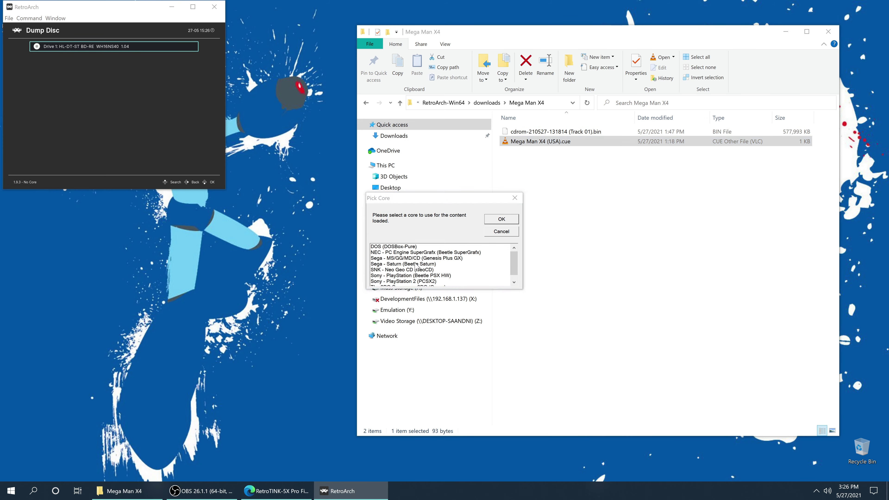
{"action": "left_click", "coordinate": [500, 218]}
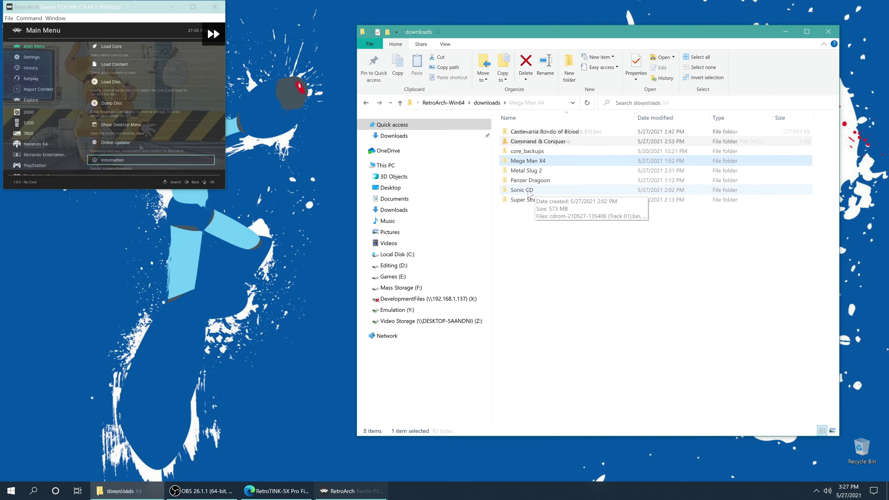
Load the dumped Sonic CD game from its downloads folder into RetroArch and confirm the core choice
{"action": "double_click", "coordinate": [522, 190]}
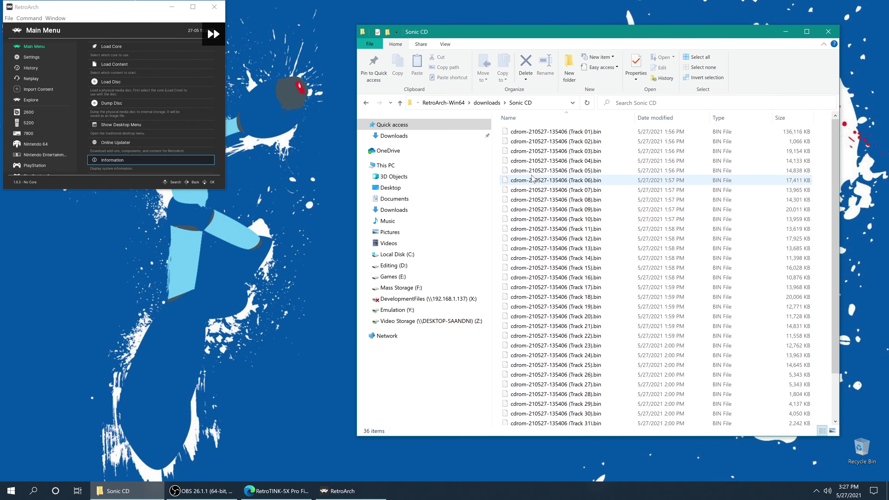
{"action": "scroll", "coordinate": [548, 385], "scroll_direction": "down", "scroll_amount": 2}
{"action": "left_click_drag", "start_coordinate": [548, 423], "coordinate": [150, 145]}
{"action": "left_click", "coordinate": [500, 221]}
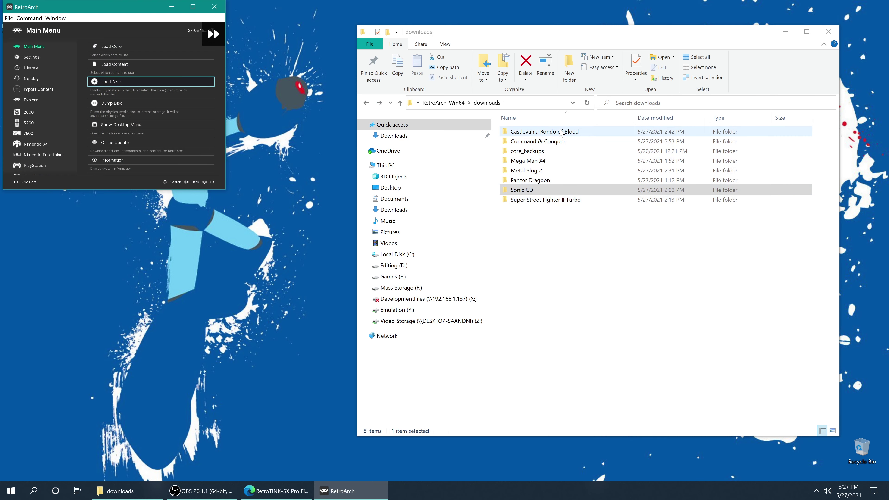
Load Castlevania Rondo of Blood.cue from its folder into RetroArch with the PC Engine SuperGrafx (Beetle SuperGrafx) core
{"action": "double_click", "coordinate": [557, 131]}
{"action": "left_click_drag", "start_coordinate": [558, 136], "coordinate": [218, 115]}
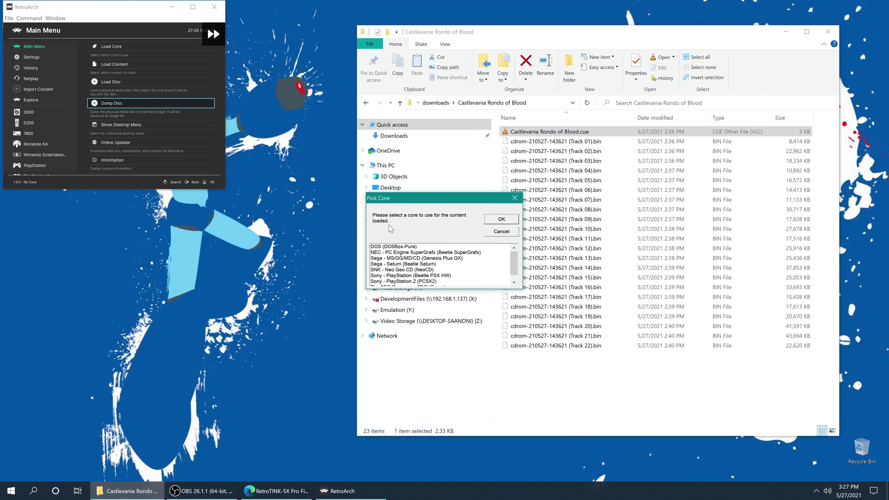
{"action": "double_click", "coordinate": [420, 252]}
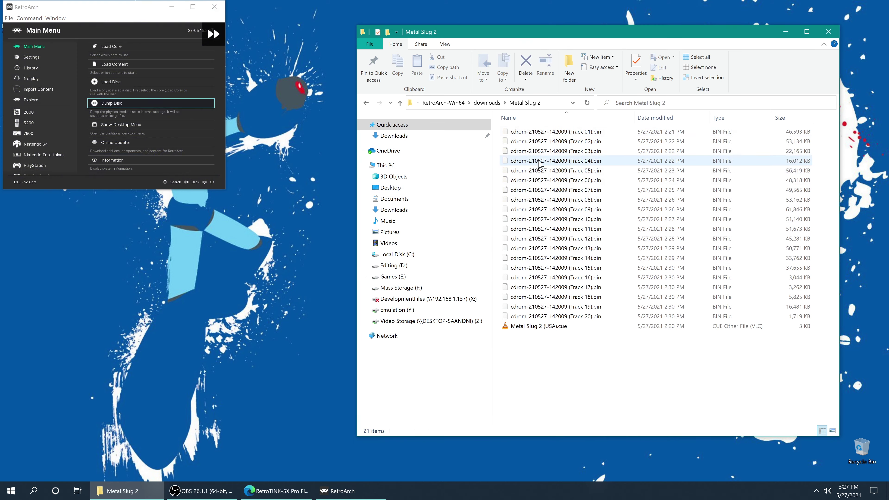
Load Metal Slug 2 (USA).cue from the Metal Slug 2 folder into RetroArch
{"action": "left_click_drag", "start_coordinate": [539, 326], "coordinate": [204, 113]}
{"action": "key", "text": "Return"}
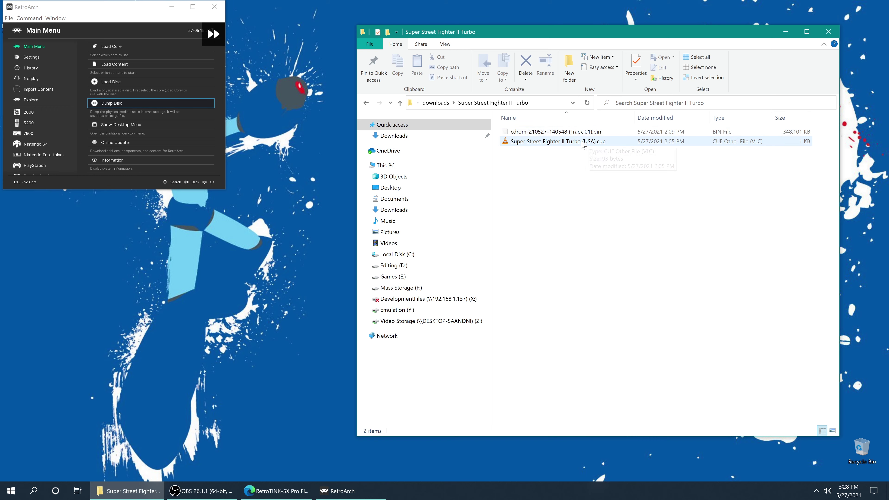
Load the Super Street Fighter II Turbo Track 01 bin file into RetroArch with the 3DO (Opera) core
{"action": "left_click_drag", "start_coordinate": [560, 131], "coordinate": [177, 91]}
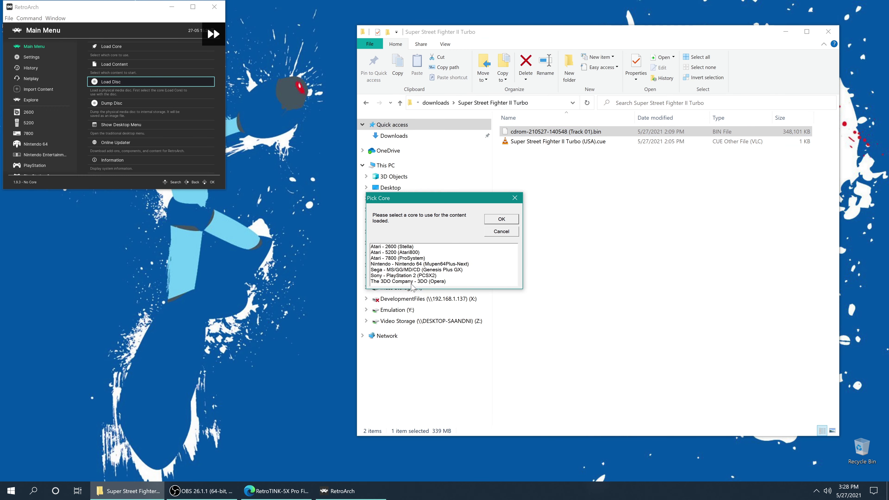
{"action": "left_click", "coordinate": [421, 276]}
{"action": "left_click", "coordinate": [422, 281]}
{"action": "left_click", "coordinate": [501, 219]}
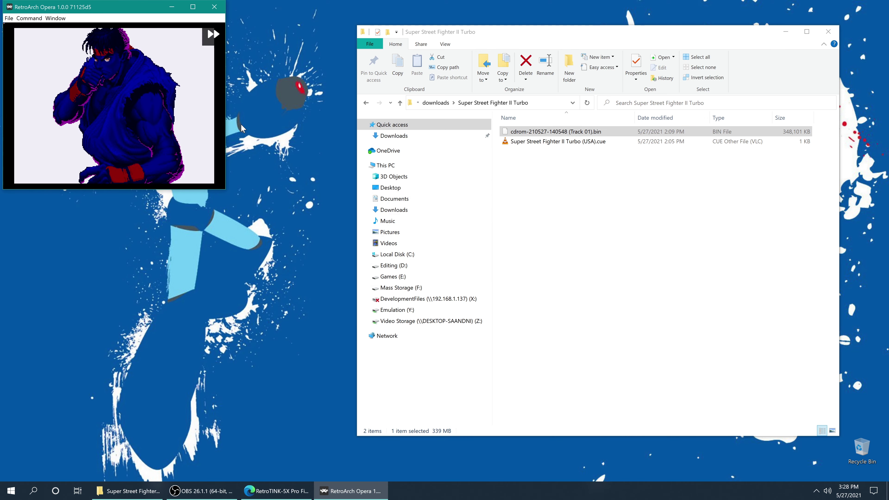
Load Command & Conquer GDI.cue from the Command & Conquer folder into RetroArch with the DOSBox-pure core
{"action": "left_click", "coordinate": [366, 102]}
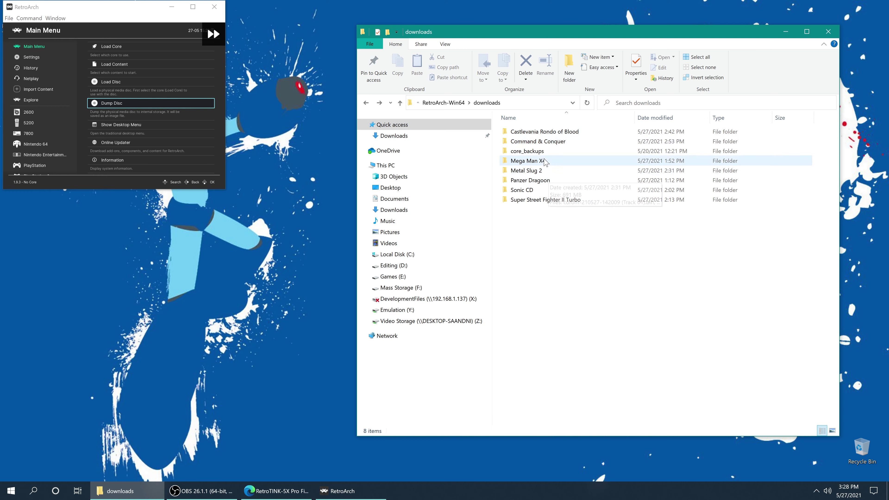
{"action": "left_click", "coordinate": [544, 144]}
{"action": "double_click", "coordinate": [544, 144]}
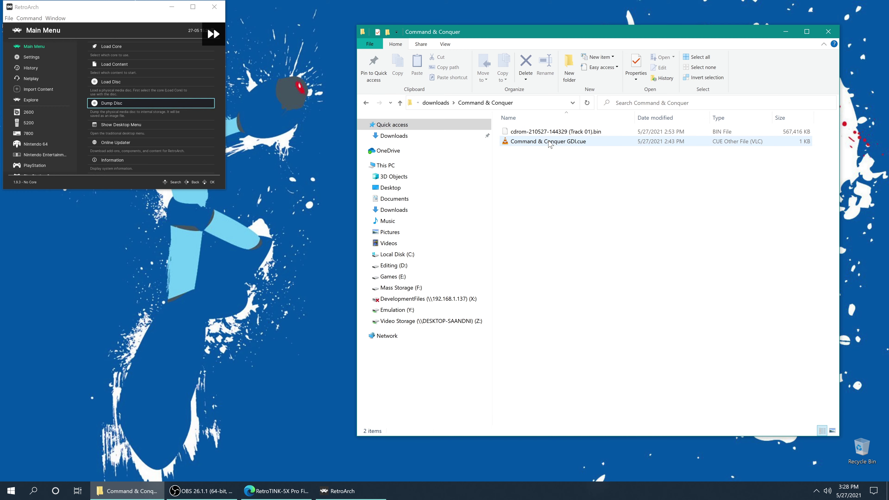
{"action": "left_click_drag", "start_coordinate": [556, 145], "coordinate": [131, 83]}
{"action": "double_click", "coordinate": [403, 247]}
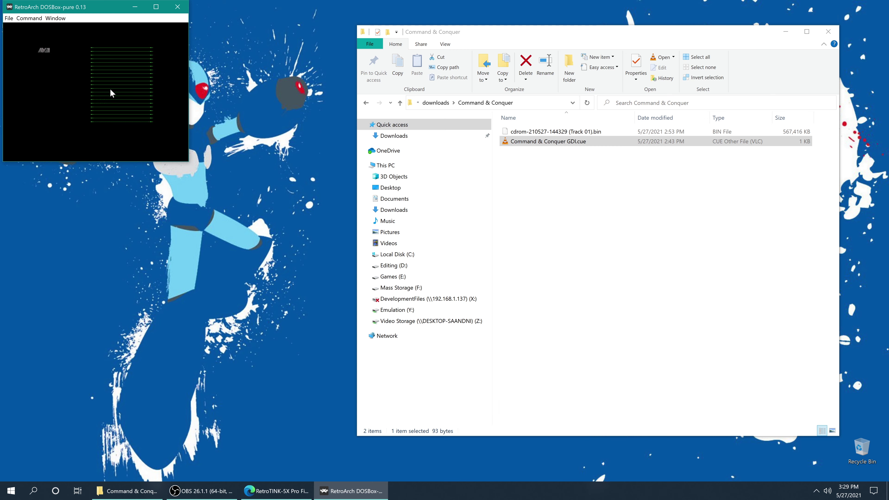
Examine the dumped files in the Metal Slug 2, Sonic CD, Super Street Fighter II Turbo, Mega Man X4 and Castlevania Rondo of Blood folders
{"action": "left_click", "coordinate": [435, 102]}
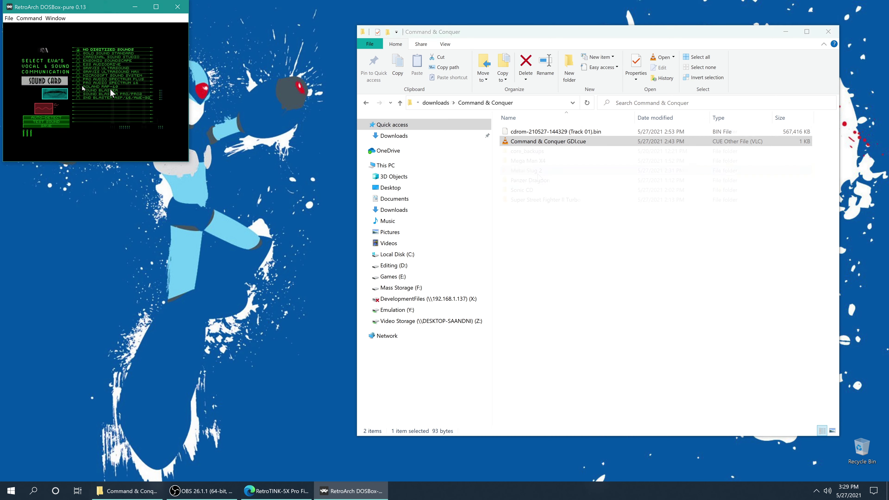
{"action": "double_click", "coordinate": [536, 171]}
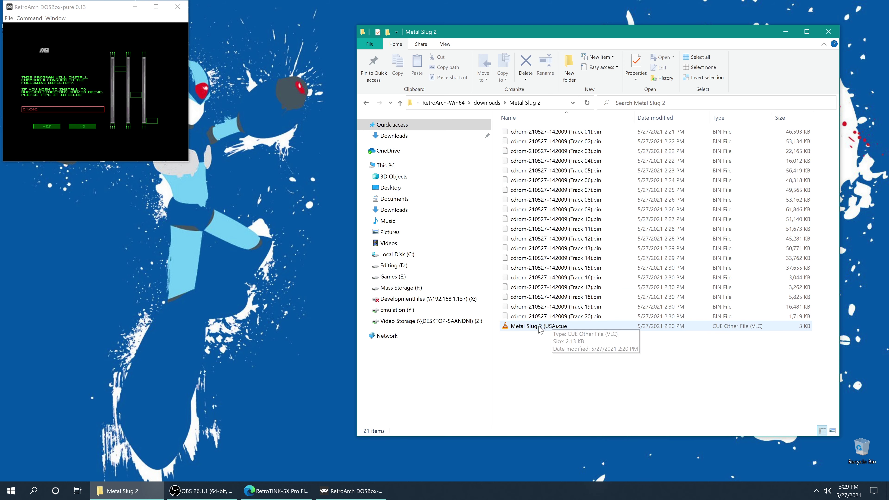
{"action": "key", "text": "alt+Up"}
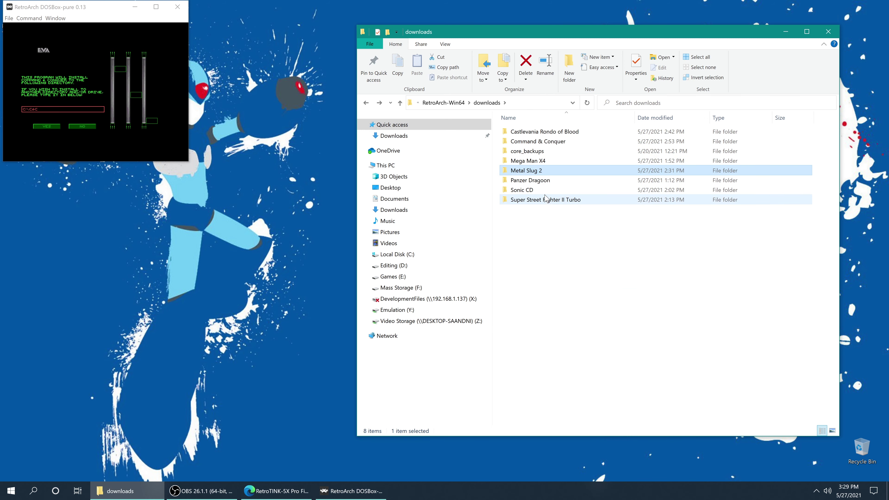
{"action": "double_click", "coordinate": [539, 190]}
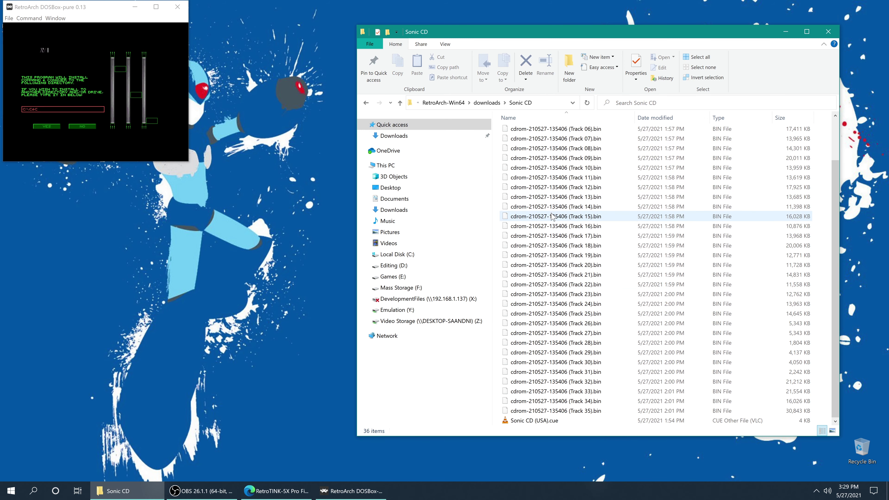
{"action": "key", "text": "alt+Up"}
{"action": "double_click", "coordinate": [528, 200]}
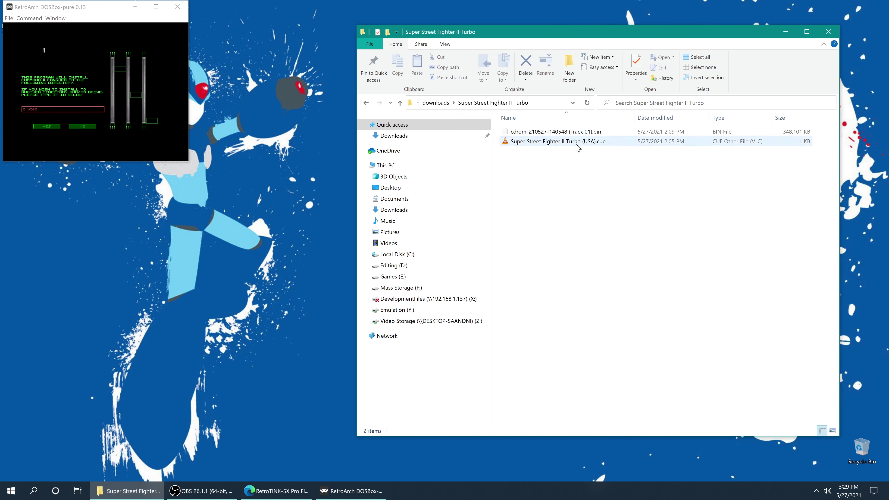
{"action": "key", "text": "alt+Up"}
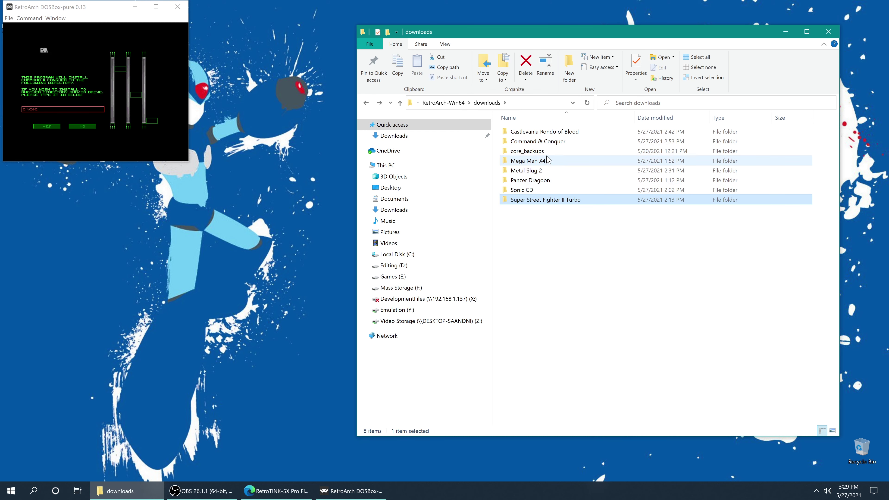
{"action": "double_click", "coordinate": [547, 160]}
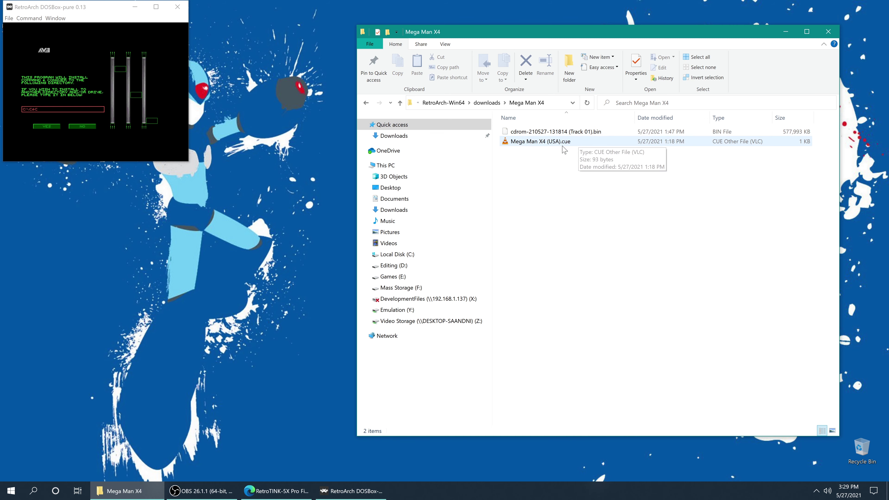
{"action": "key", "text": "alt+Up"}
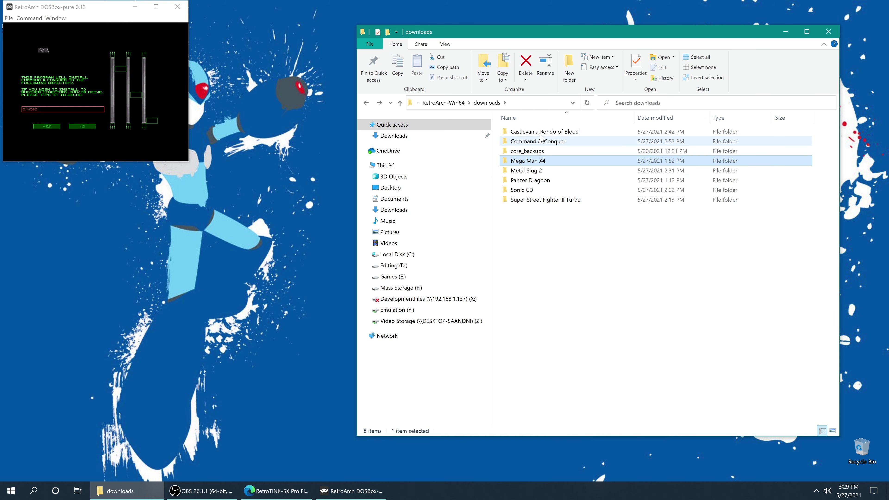
{"action": "double_click", "coordinate": [545, 132]}
{"action": "key", "text": "alt+Up"}
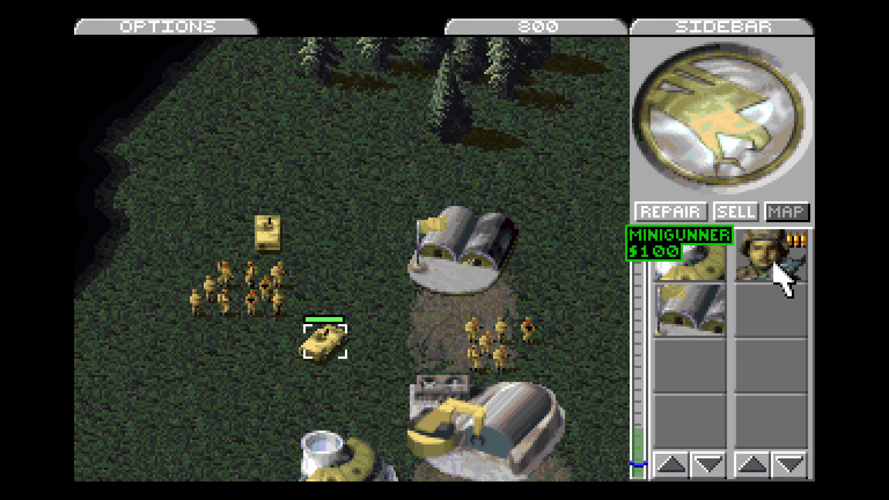
Train minigunners and order the selected infantry and vehicles to attack the enemy soldiers around the trees north of the barracks
{"action": "left_click", "coordinate": [770, 257]}
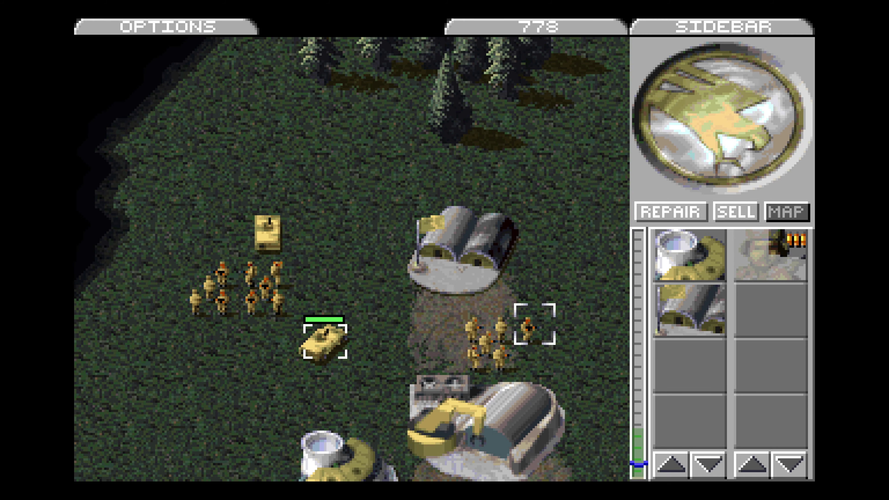
{"action": "left_click_drag", "start_coordinate": [573, 177], "coordinate": [143, 411]}
{"action": "left_click", "coordinate": [443, 131]}
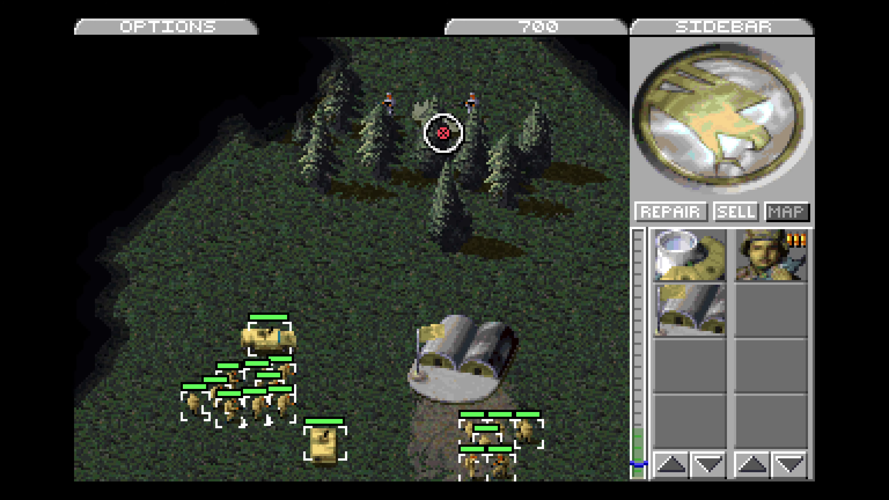
{"action": "left_click", "coordinate": [742, 266]}
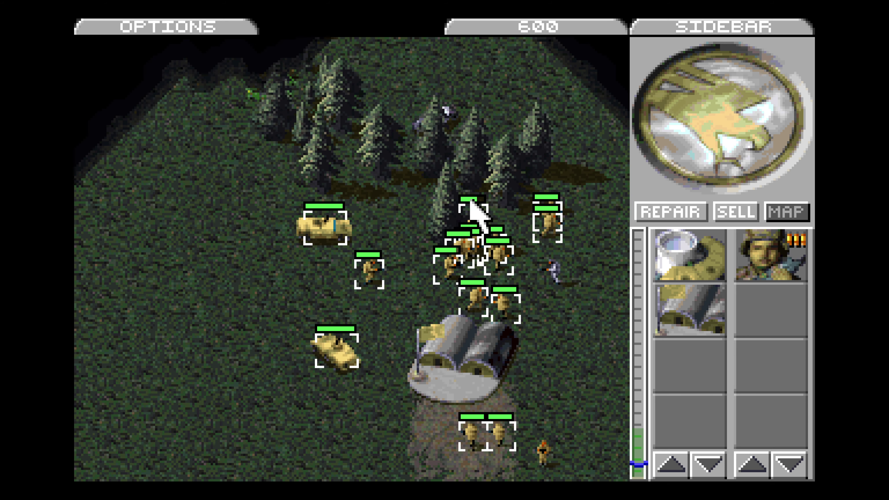
{"action": "left_click", "coordinate": [561, 307]}
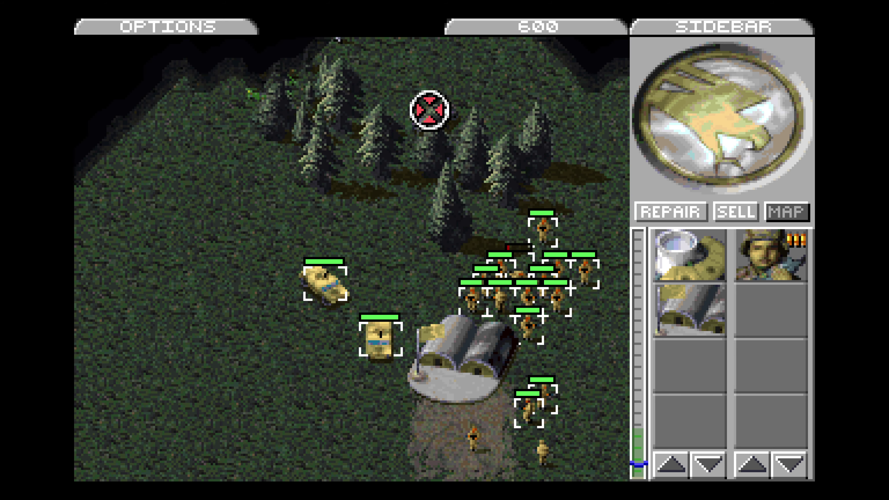
{"action": "left_click", "coordinate": [434, 135]}
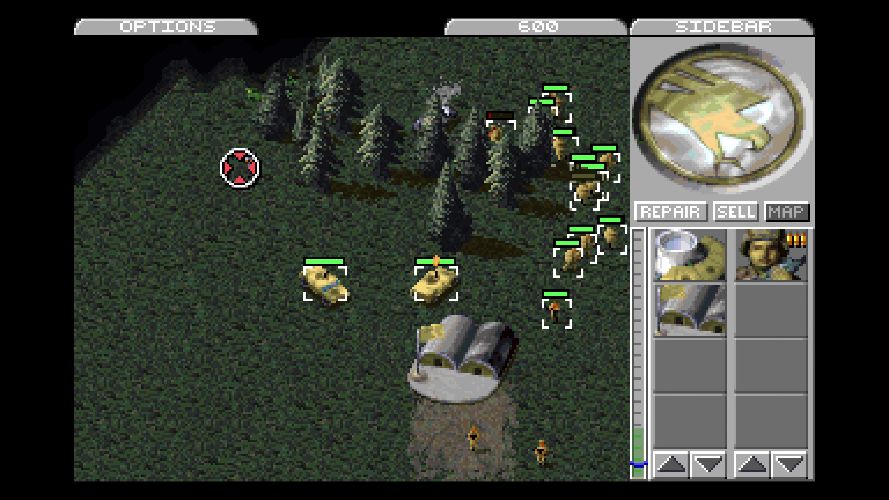
{"action": "key", "text": "Left"}
{"action": "key", "text": "Down"}
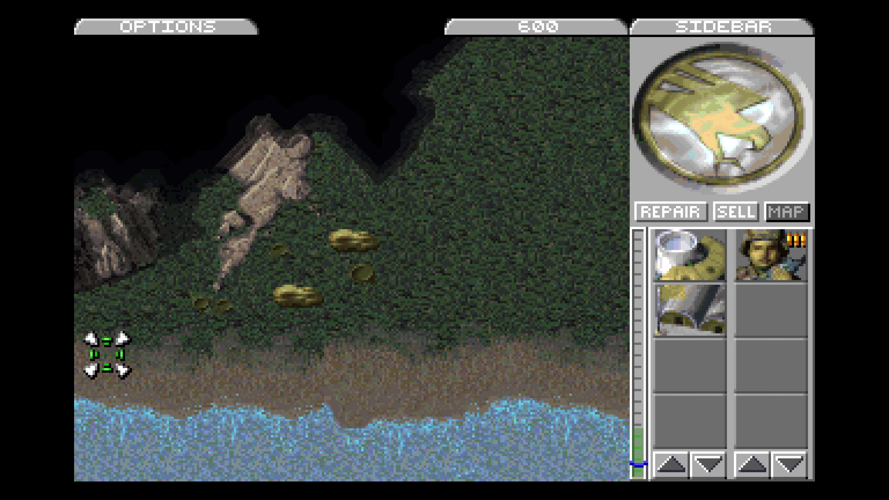
{"action": "mouse_move", "coordinate": [90, 361]}
{"action": "mouse_move", "coordinate": [793, 462]}
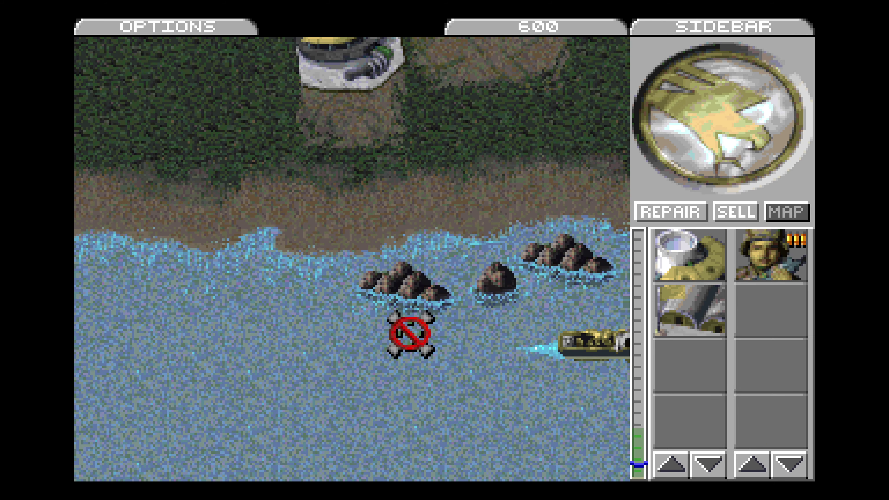
{"action": "mouse_move", "coordinate": [605, 30]}
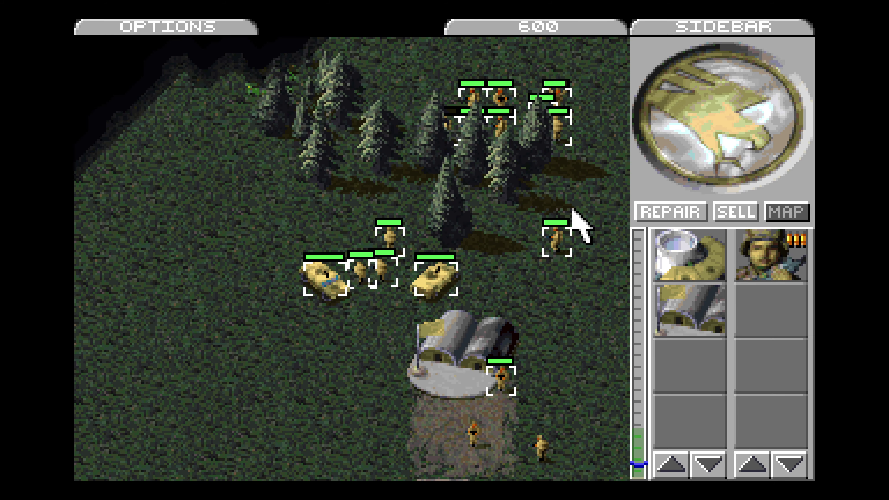
Select the troops and vehicles near the barracks and advance them past the trees toward the unexplored northwest, attacking the enemy soldier on the way
{"action": "right_click", "coordinate": [628, 85]}
{"action": "left_click_drag", "start_coordinate": [600, 52], "coordinate": [297, 480]}
{"action": "mouse_move", "coordinate": [431, 32]}
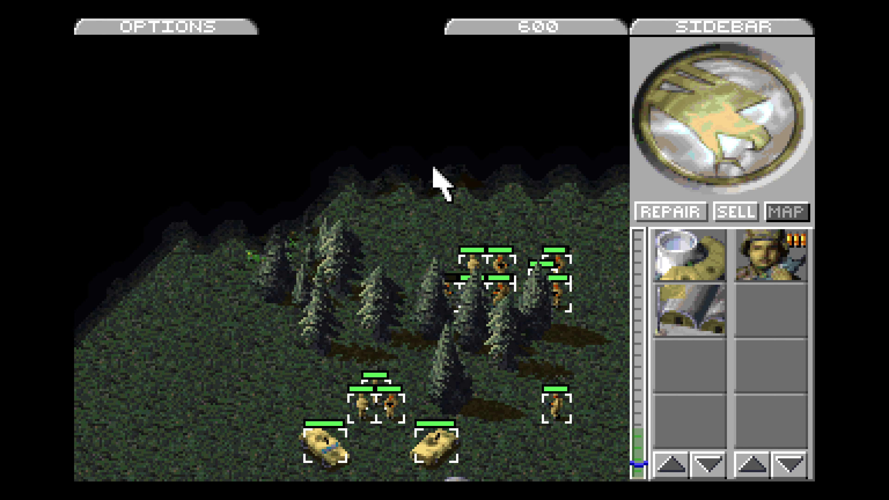
{"action": "left_click", "coordinate": [436, 201]}
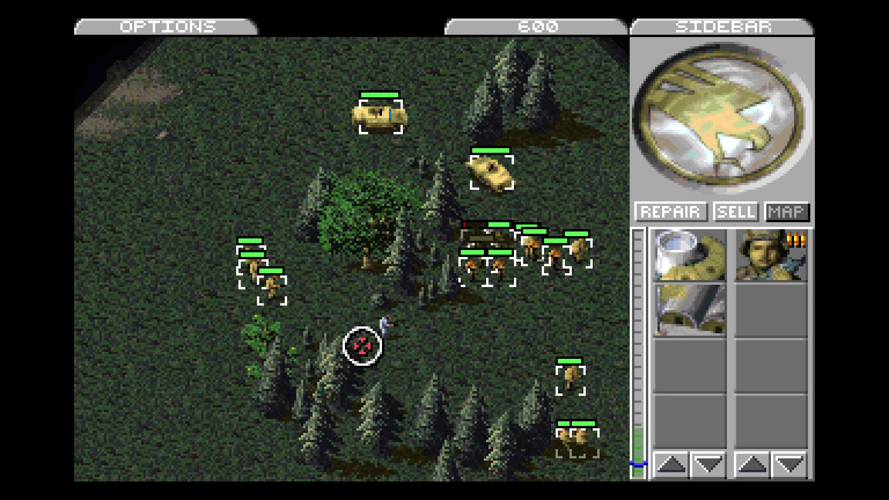
{"action": "left_click", "coordinate": [363, 346]}
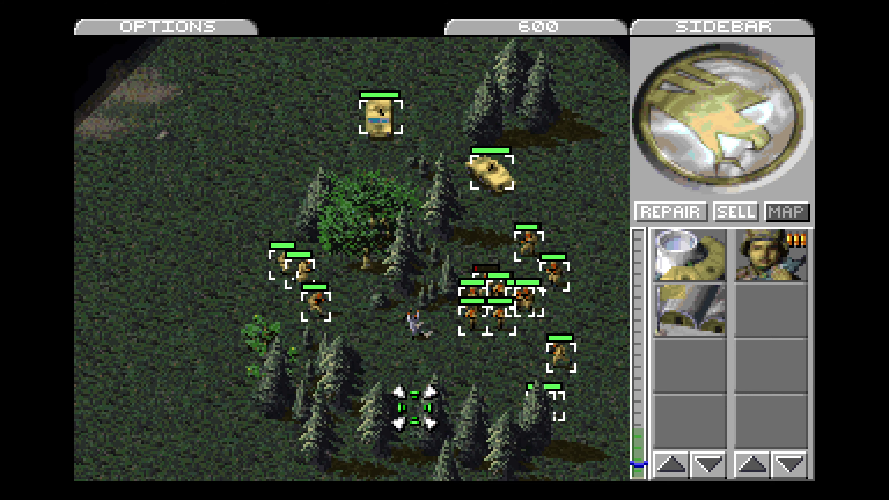
{"action": "left_click", "coordinate": [176, 107]}
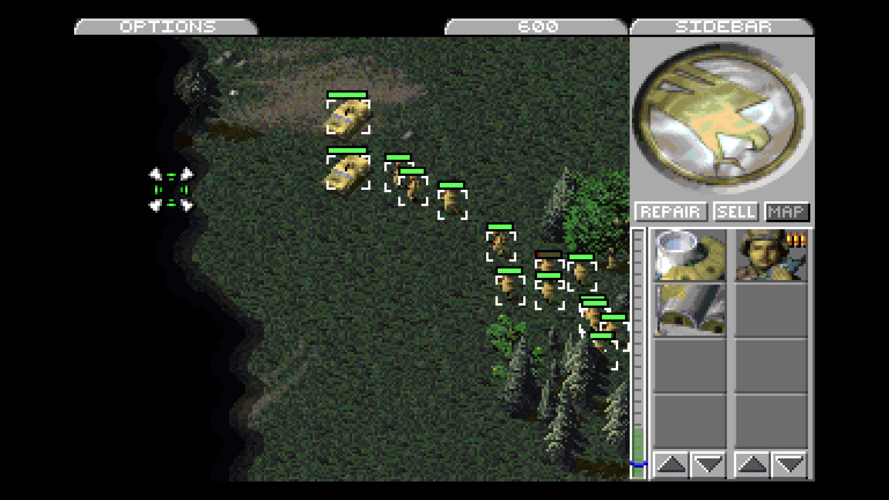